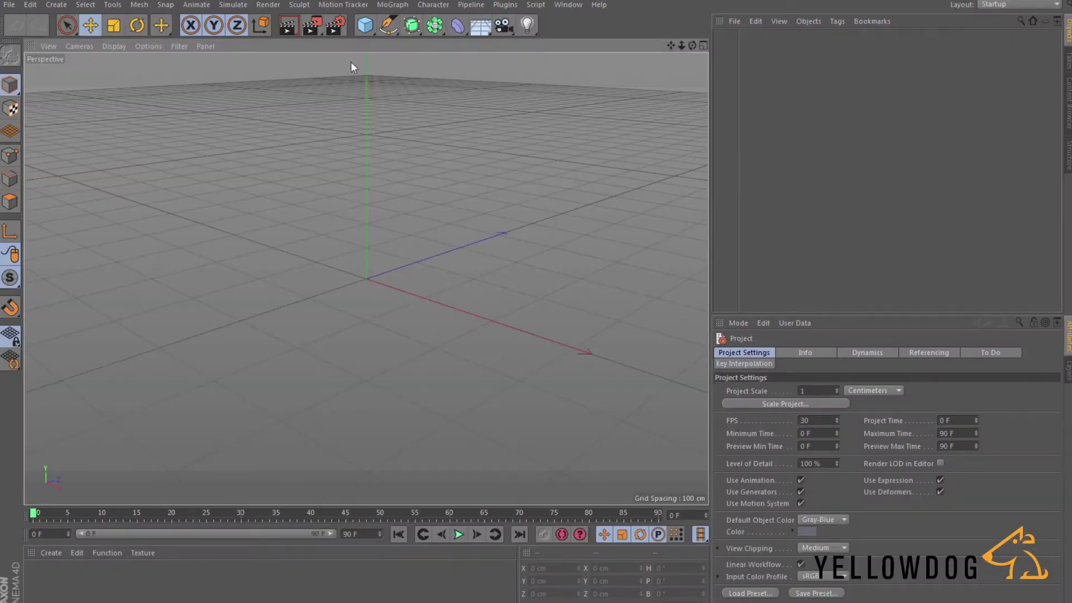
- Set the scene renderer to Arnold Renderer and add a Background object from the Floor flyout
left_click(335, 25)
left_click(234, 59)
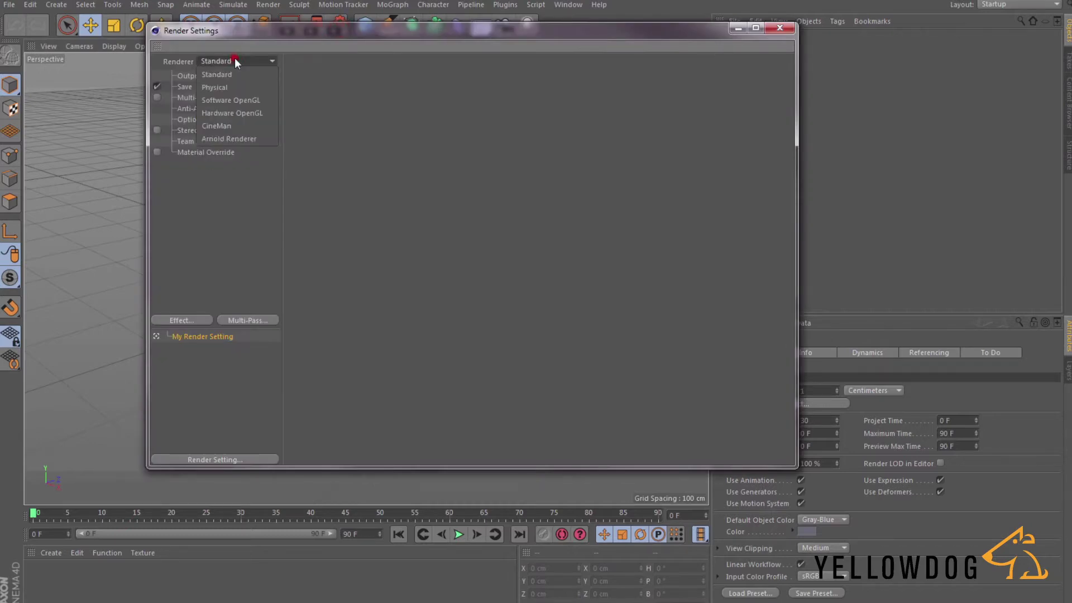
left_click(219, 142)
left_click(780, 28)
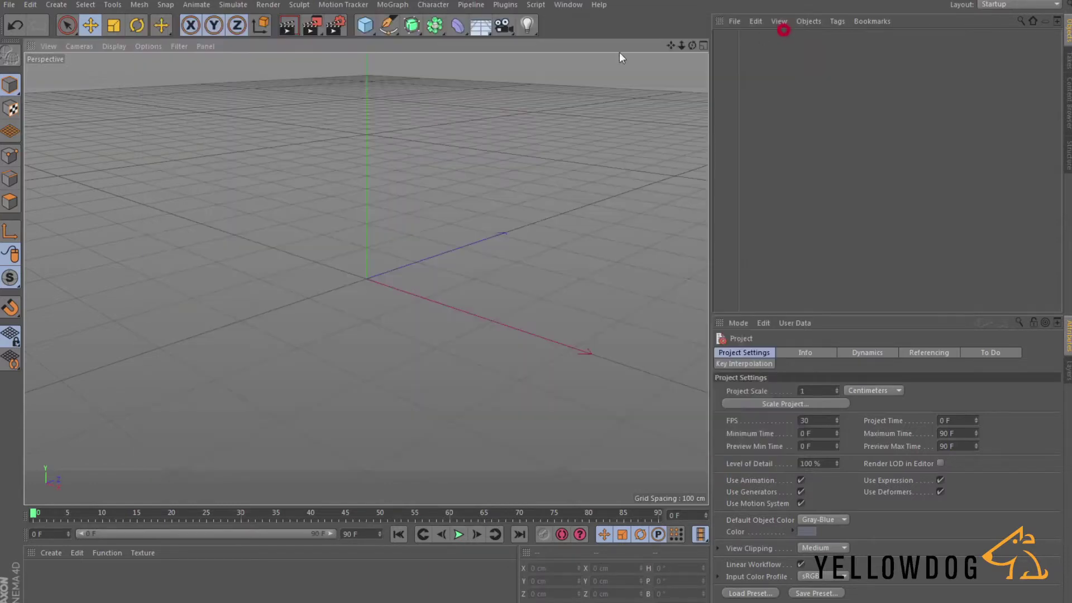
left_click_drag(511, 320, 415, 115, "alt")
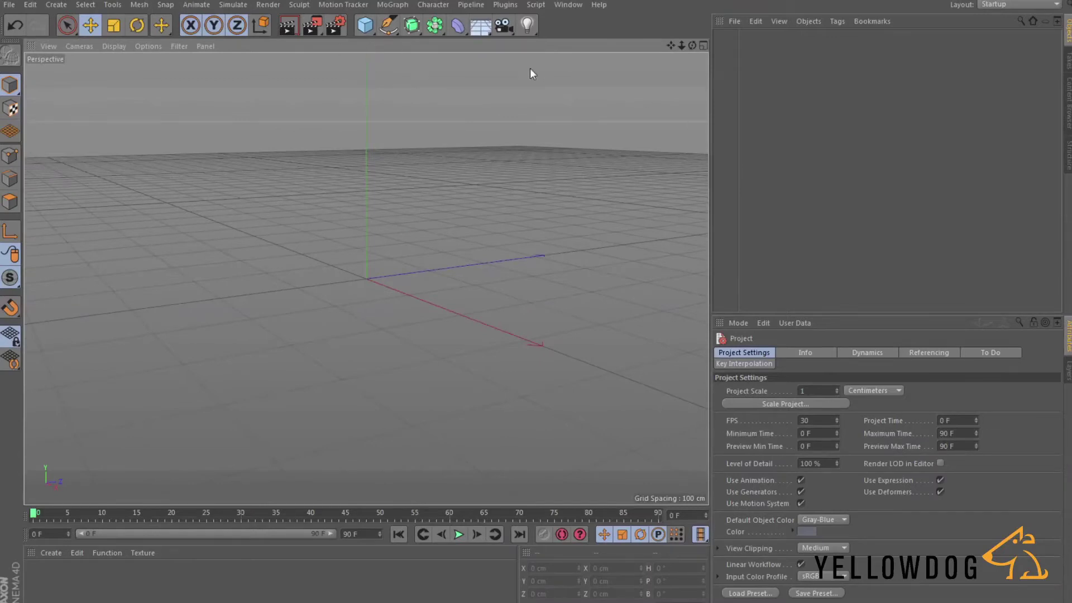
left_click_drag(484, 28, 553, 134)
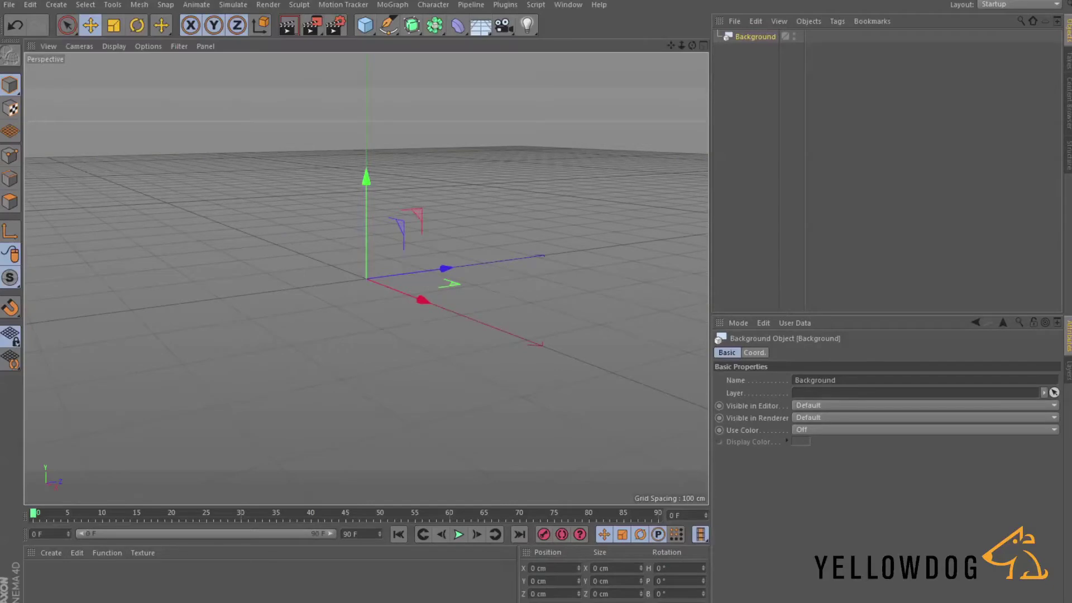
- Open ASSETS > Backplates in Explorer and drag the 02-112 road photo toward Cinema 4D
key("alt+Tab")
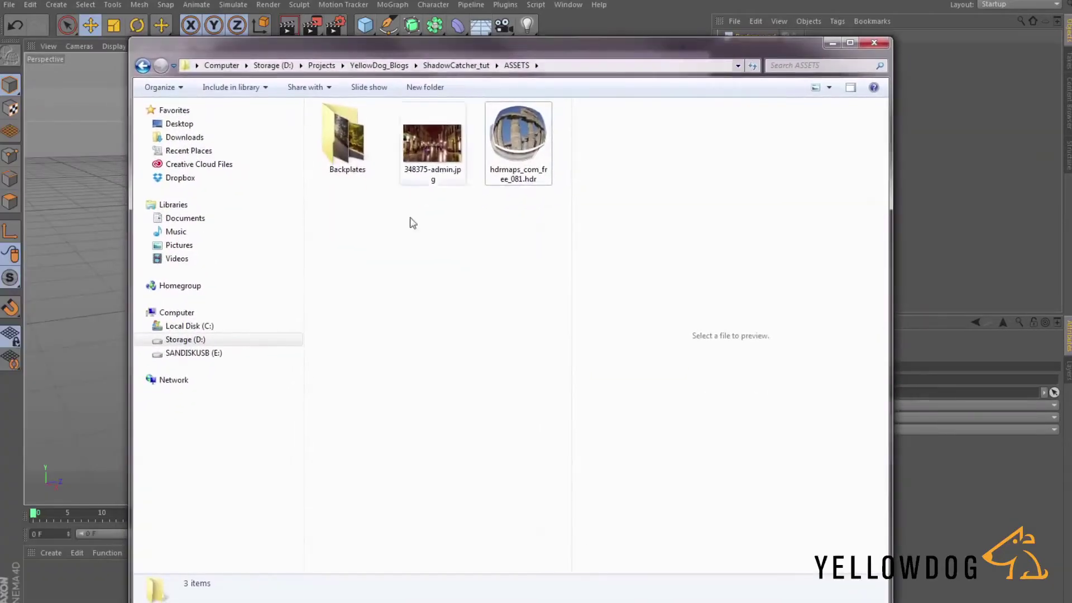
left_click(417, 232)
double_click(346, 142)
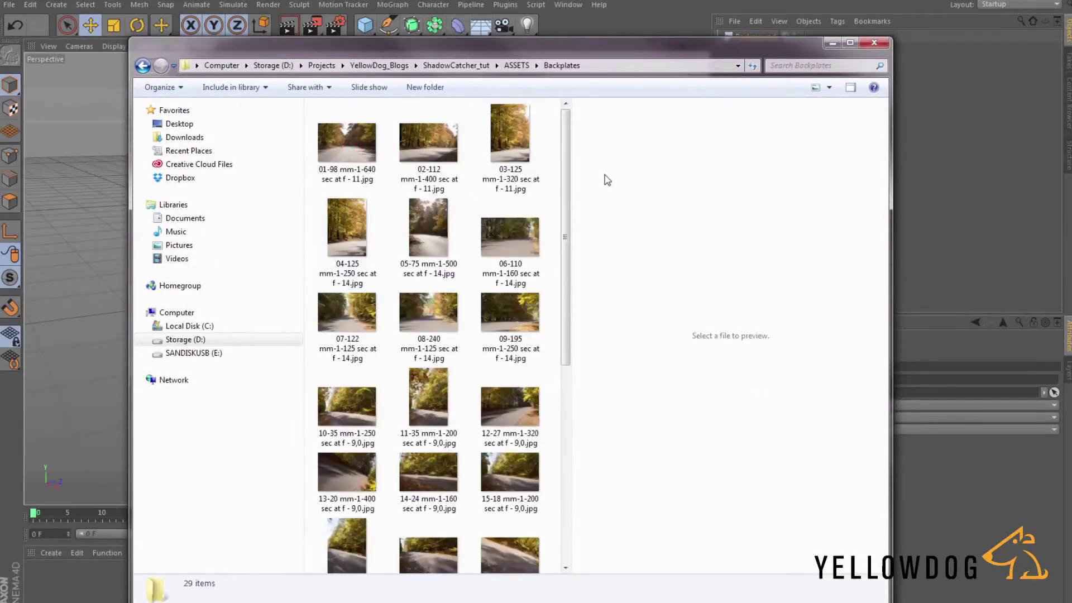
left_click(445, 163)
left_click_drag(527, 44, 739, 23)
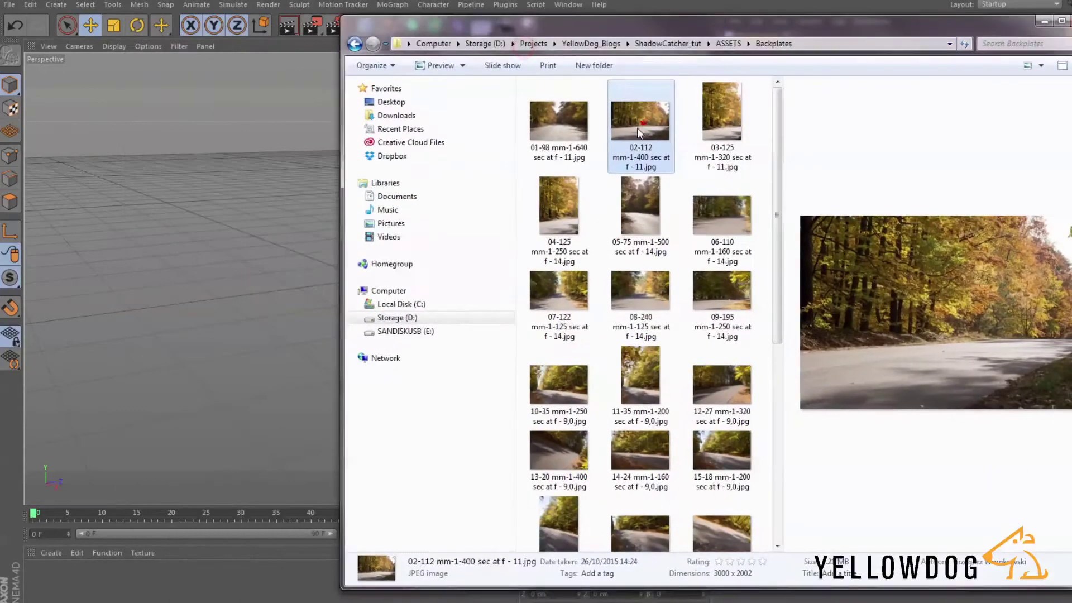
- Import the 02-112 photo as material Mat without copying it, and apply Mat to Background
left_click_drag(638, 129, 221, 598)
left_click(597, 363)
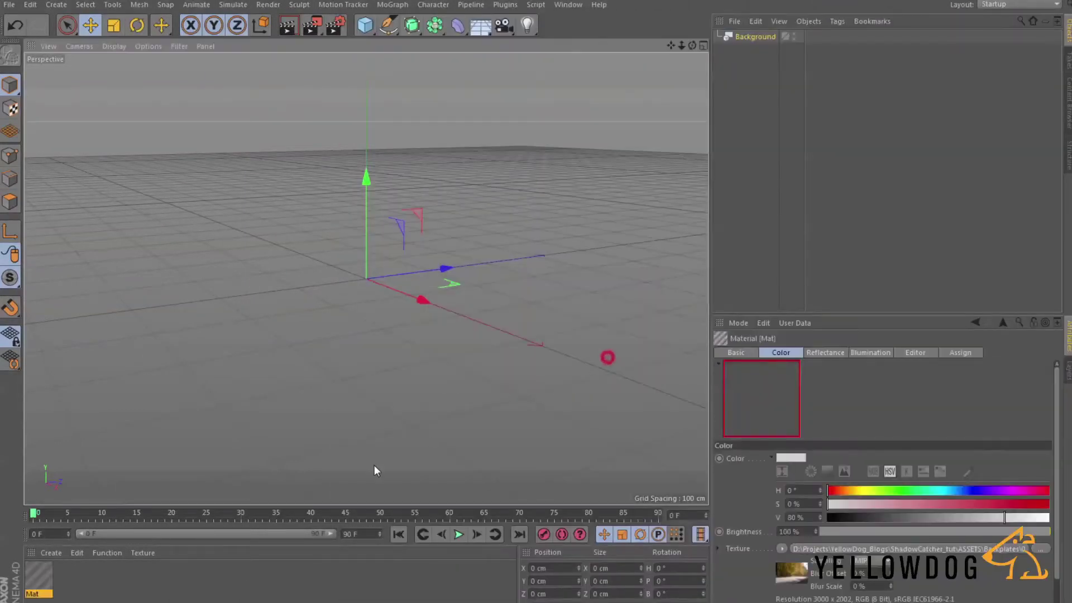
left_click_drag(35, 597, 608, 317)
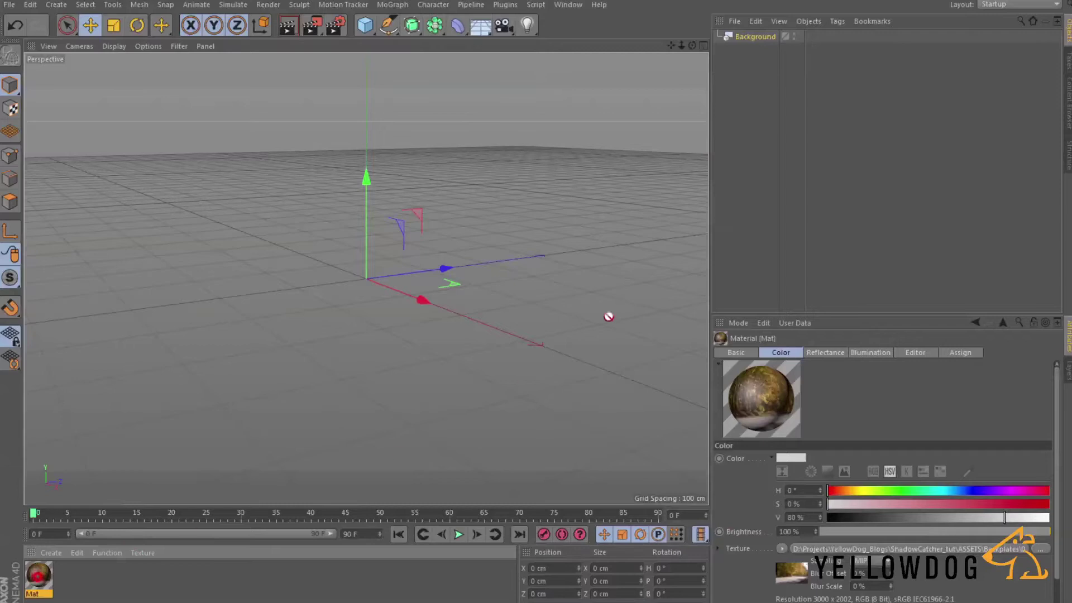
left_click_drag(750, 49, 755, 37)
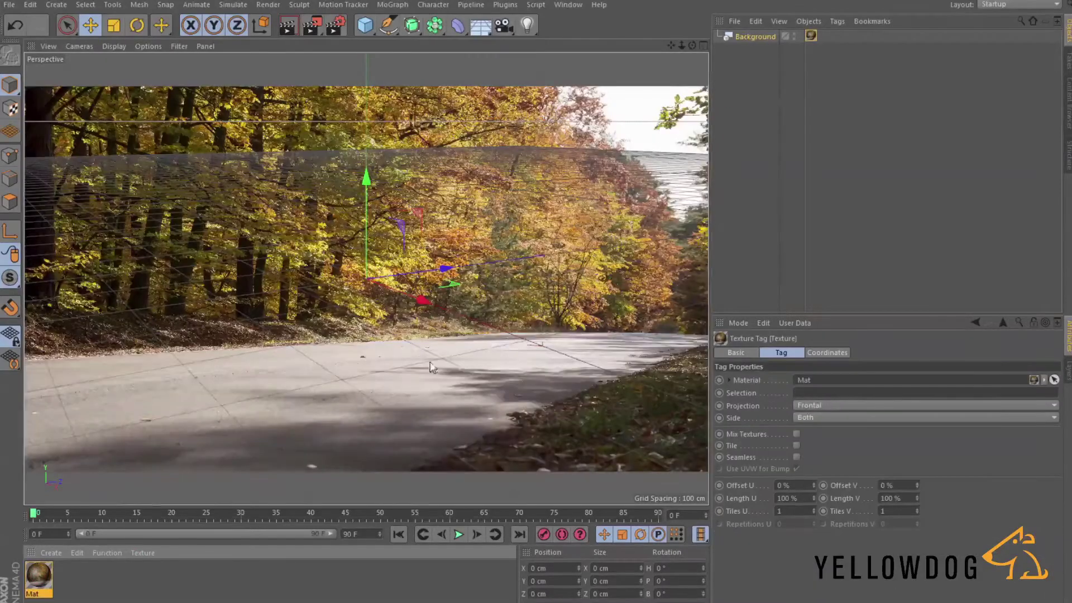
left_click_drag(442, 371, 432, 418, "alt")
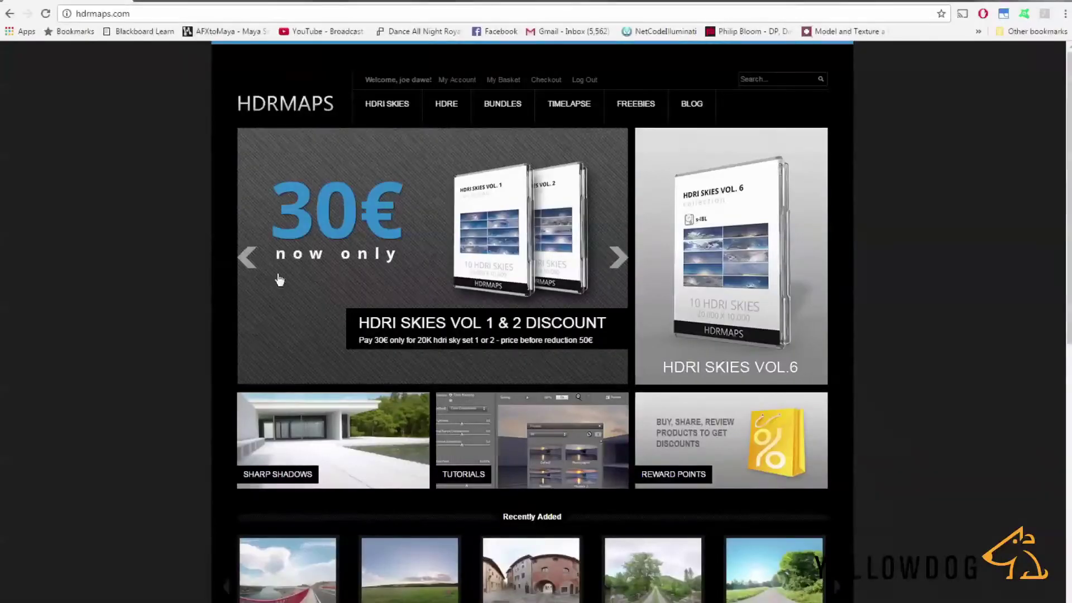
- Browse the hdrmaps.com FREEBIES section down to the Golden Autumn Road HDRI listing
scroll(249, 336, "down", 5)
scroll(249, 345, "up", 5)
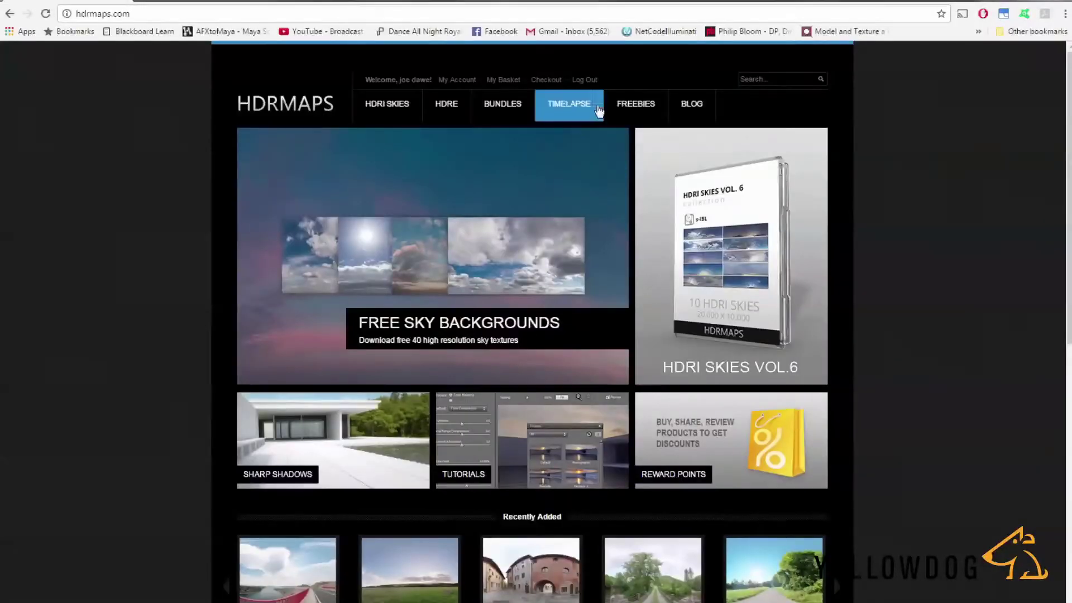
left_click(627, 106)
scroll(688, 288, "down", 6)
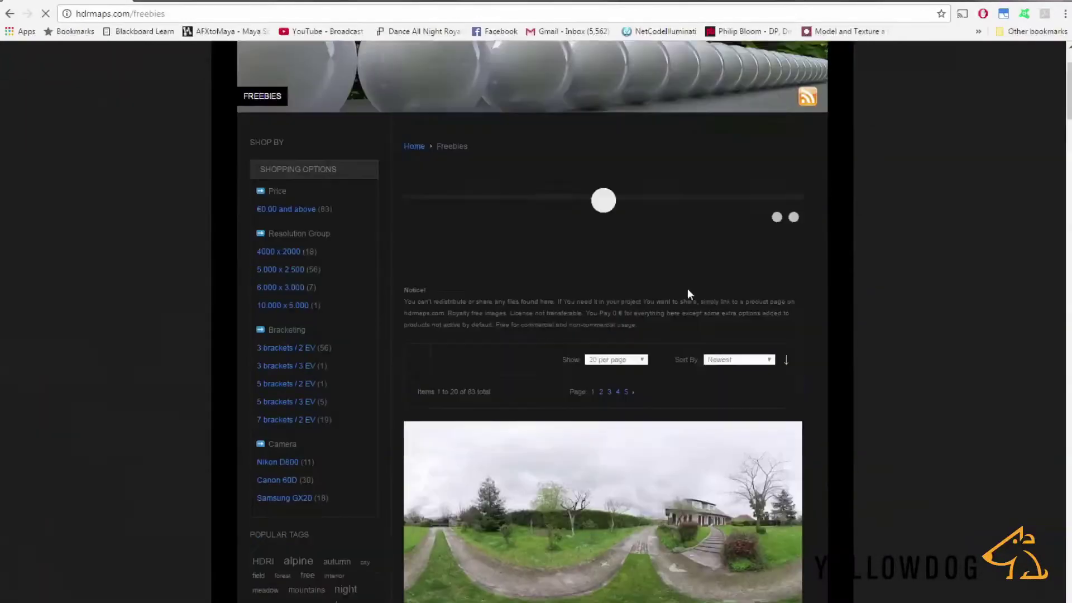
scroll(613, 276, "down", 3)
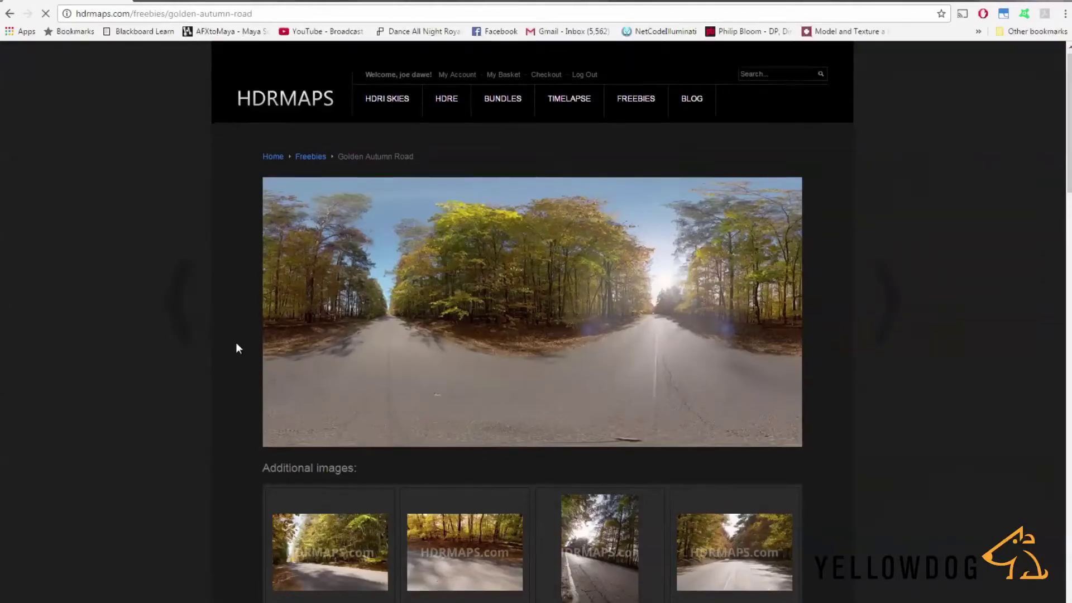
scroll(239, 340, "down", 2)
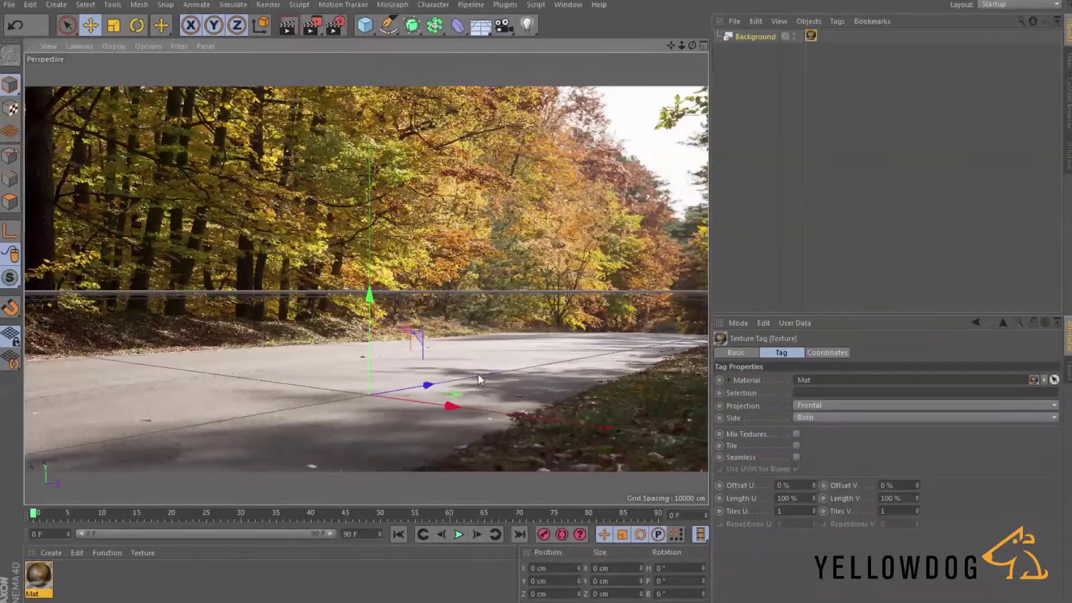
- Add a Plane primitive and scale it up to 3008.174 cm
left_click(363, 34)
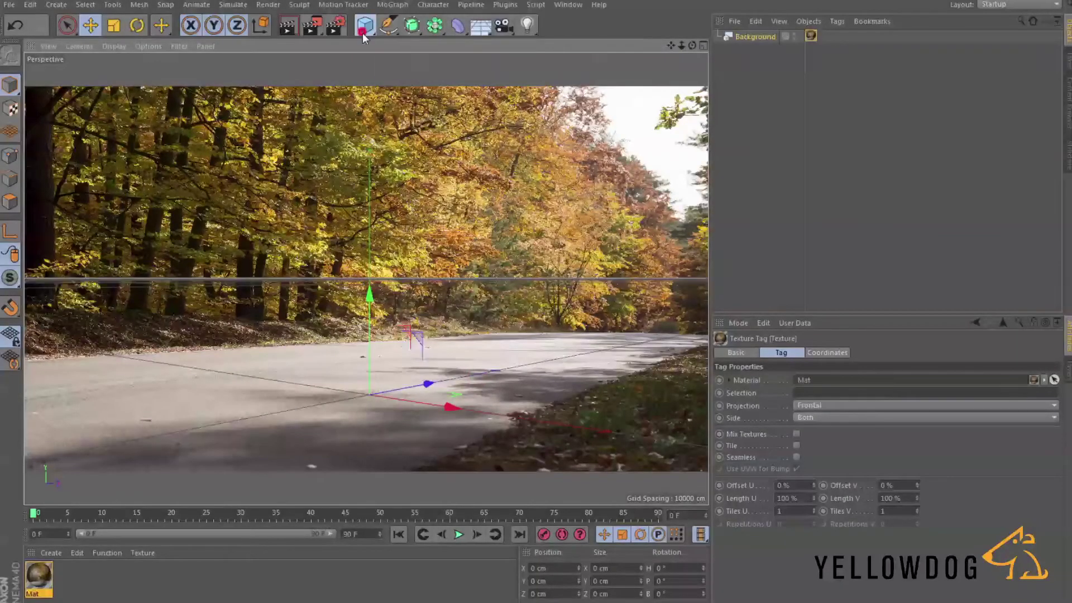
left_click(490, 87)
key("r")
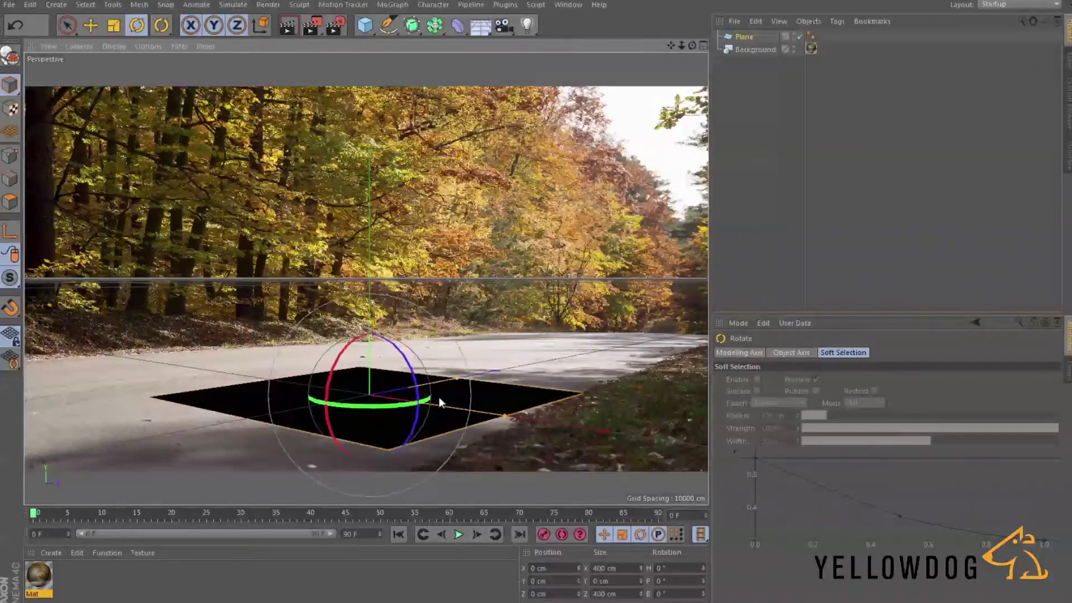
key("t")
left_click_drag(452, 401, 614, 407)
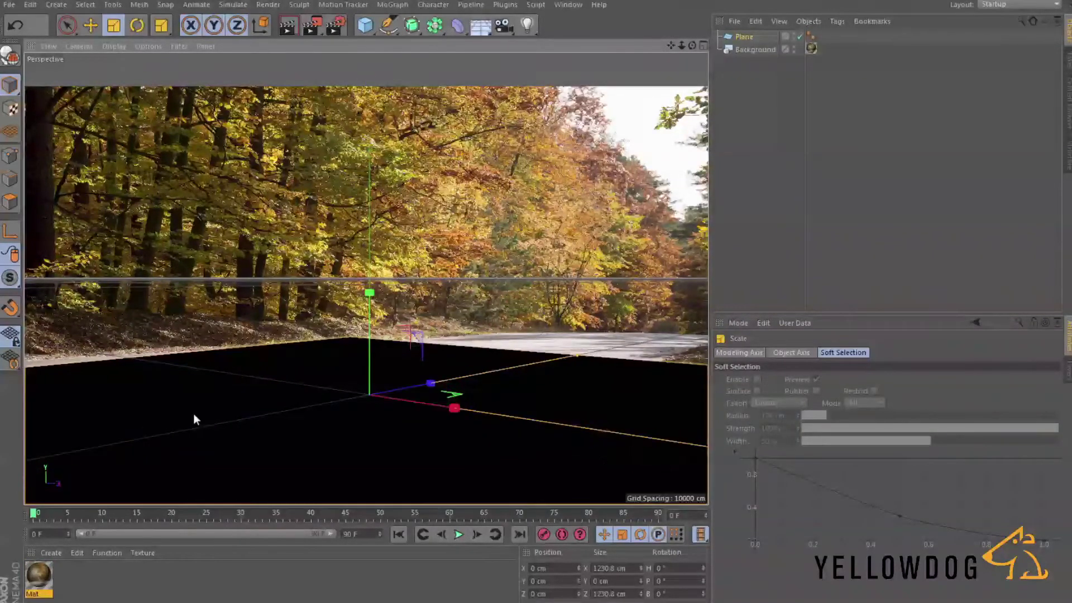
left_click_drag(505, 405, 620, 407)
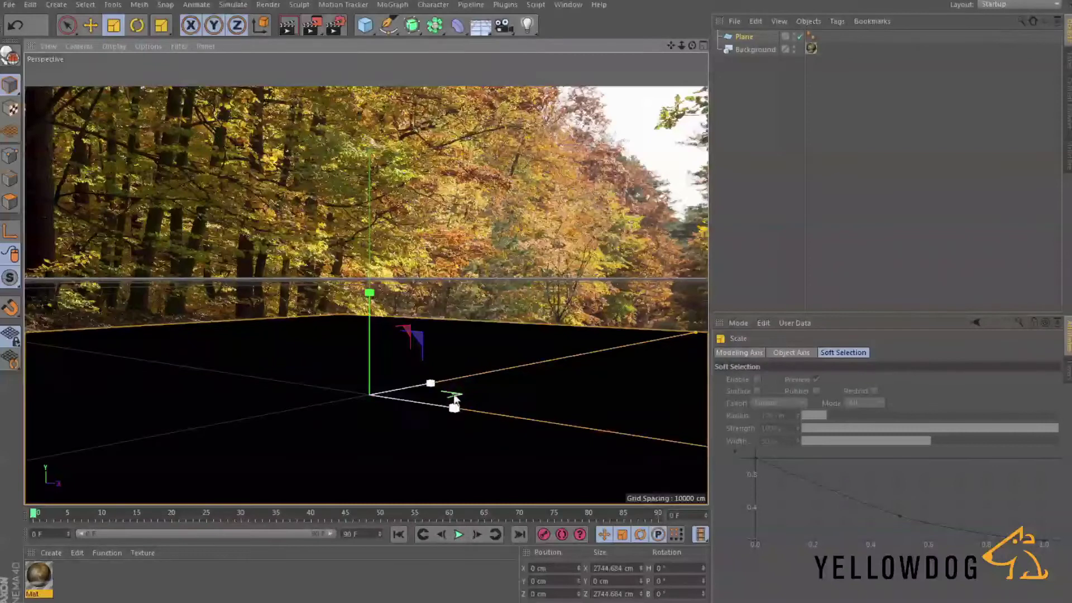
left_click_drag(455, 398, 581, 425)
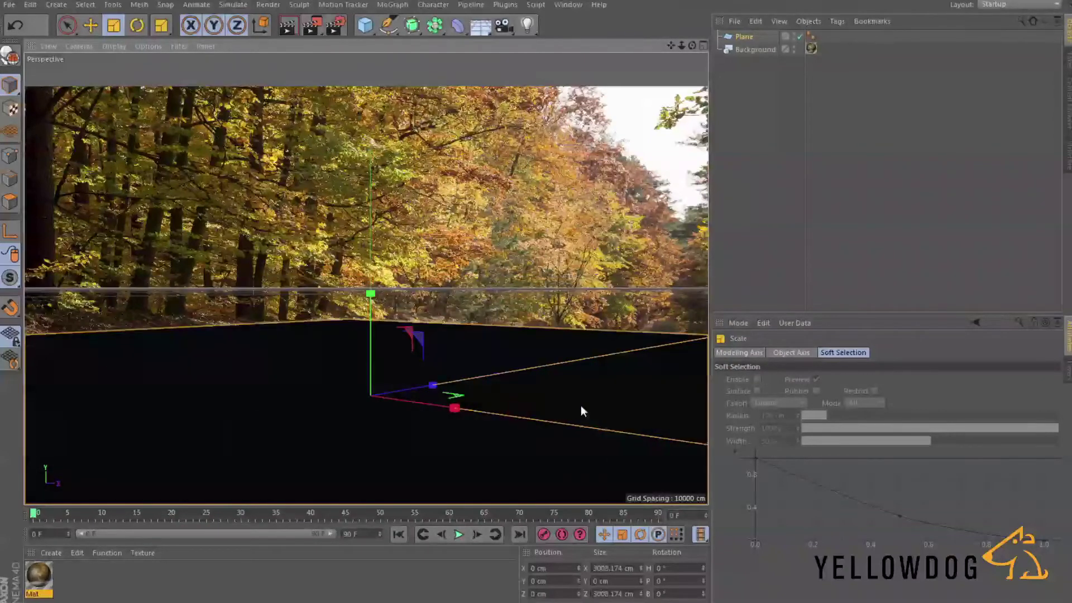
- Create a Camera object, give it a Protection tag, then deselect it
left_click(57, 5)
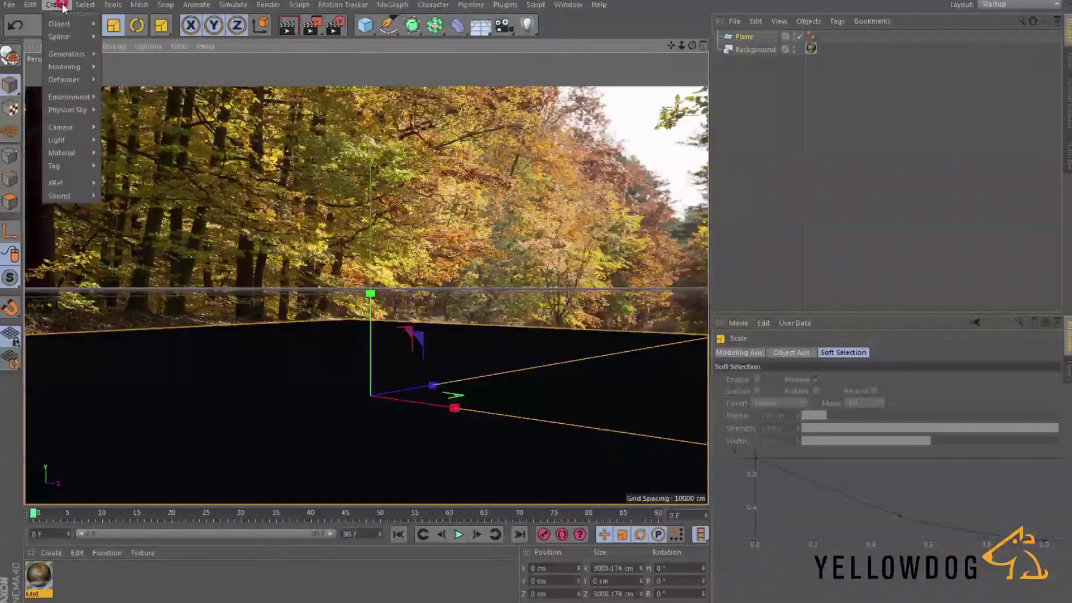
mouse_move(67, 127)
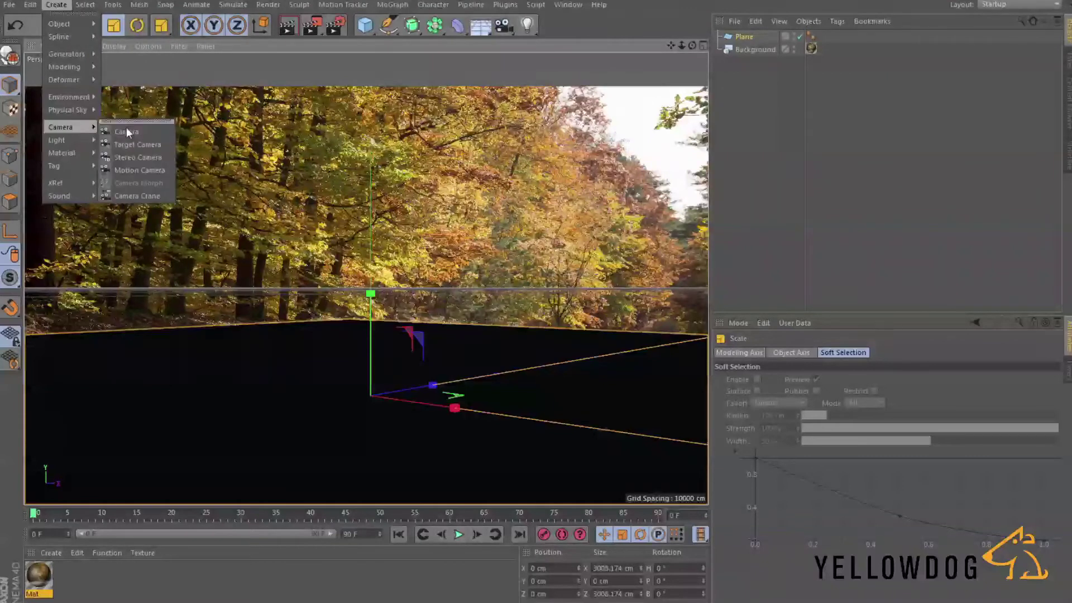
left_click(128, 133)
left_click(845, 19)
mouse_move(866, 41)
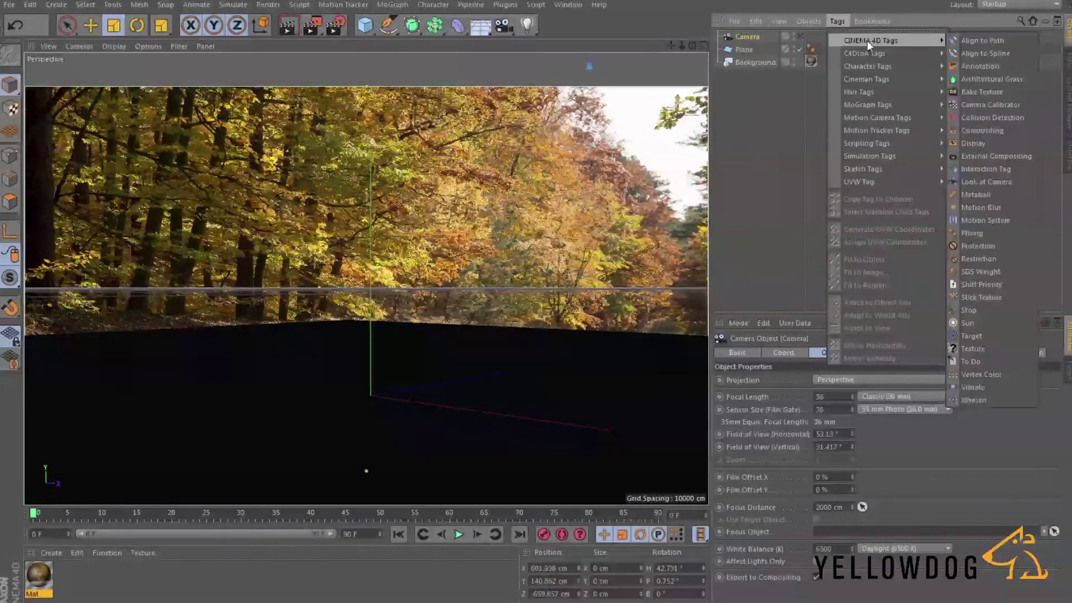
left_click(980, 246)
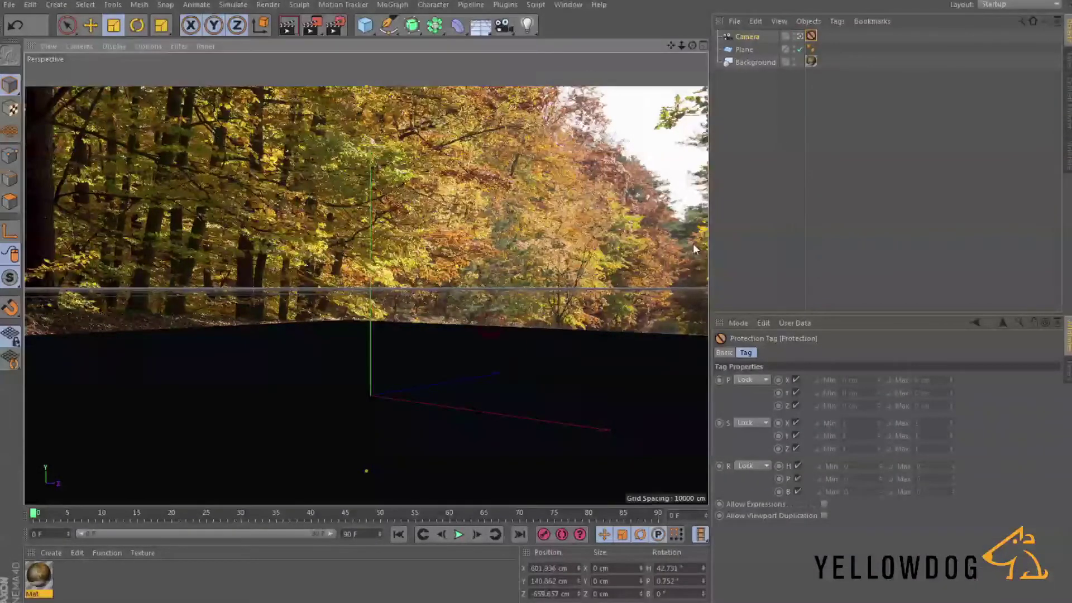
left_click(751, 123)
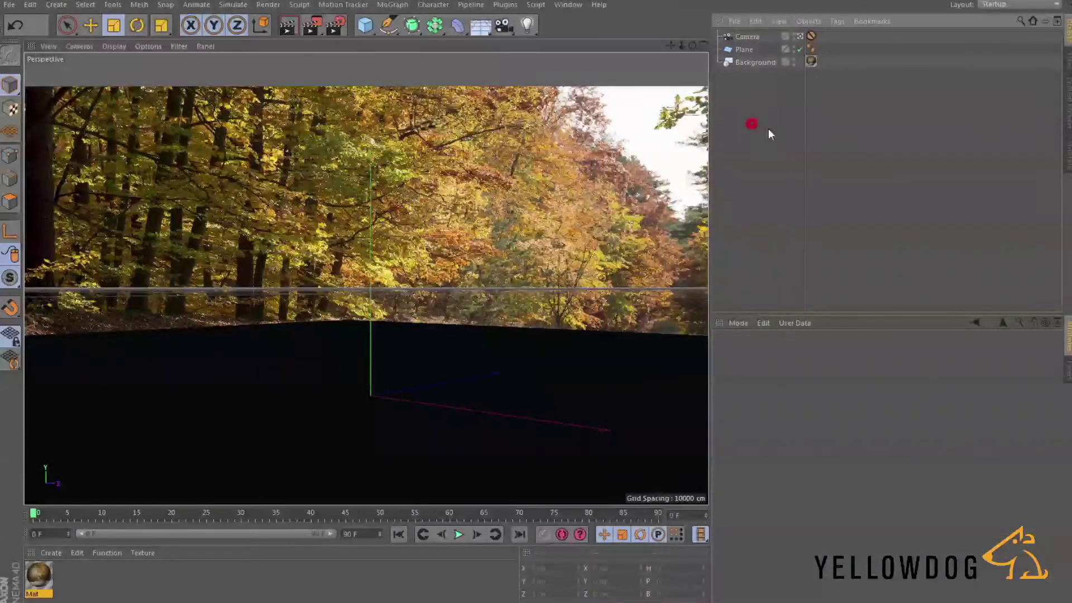
- With Plane selected, create an Arnold Shader Network material and open its network editor
left_click(745, 49)
left_click(52, 550)
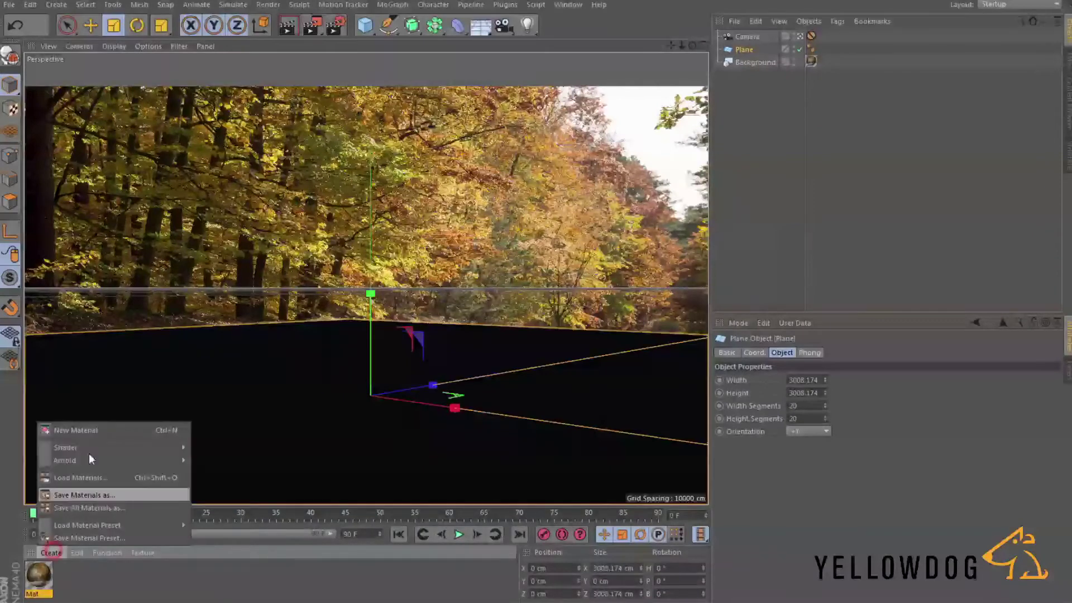
mouse_move(88, 450)
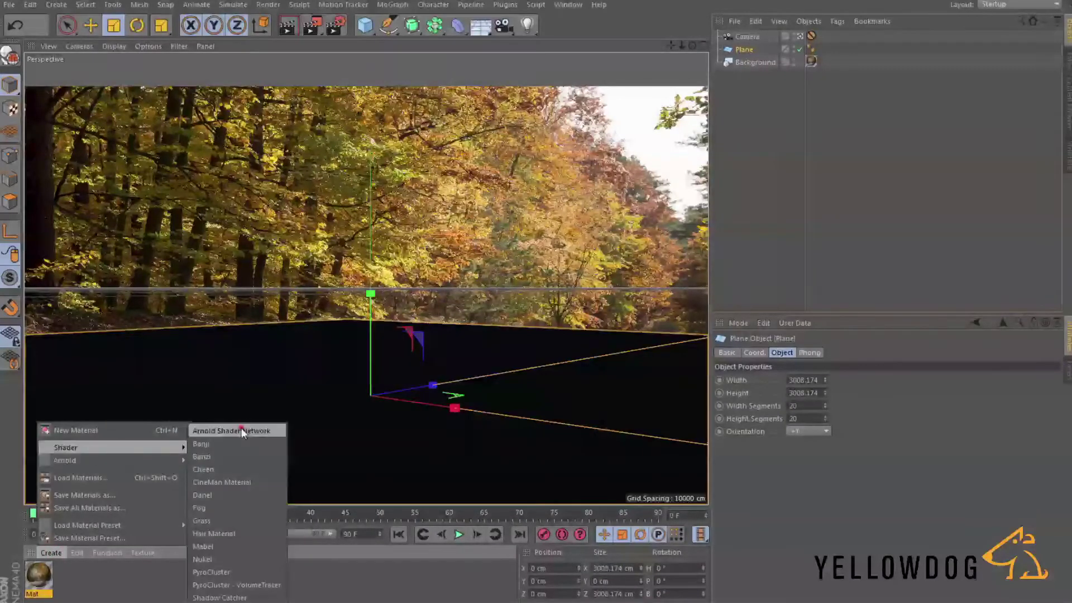
left_click(241, 428)
double_click(37, 575)
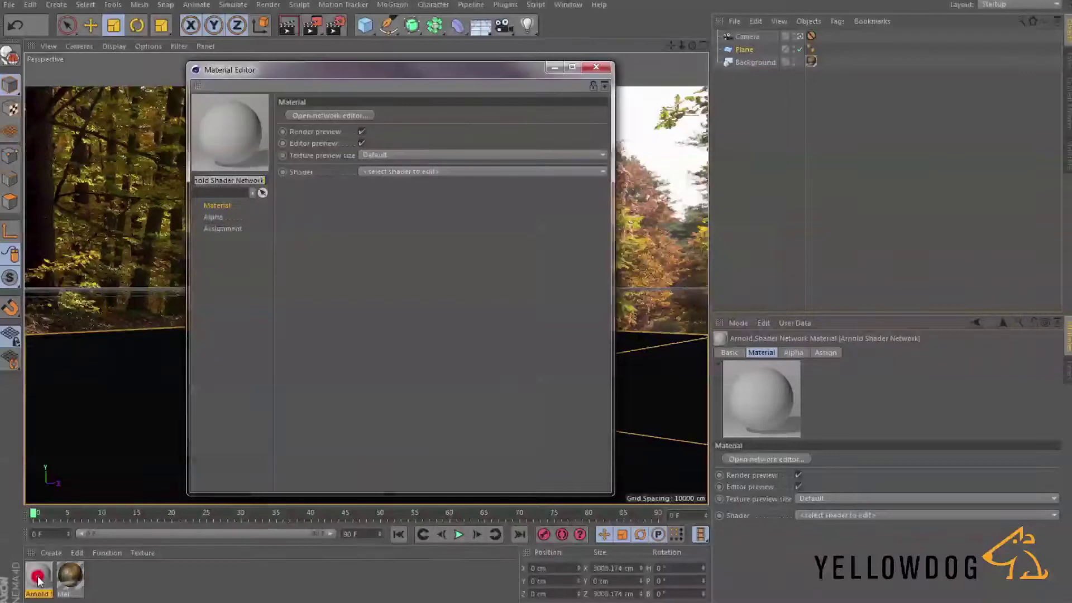
left_click(308, 117)
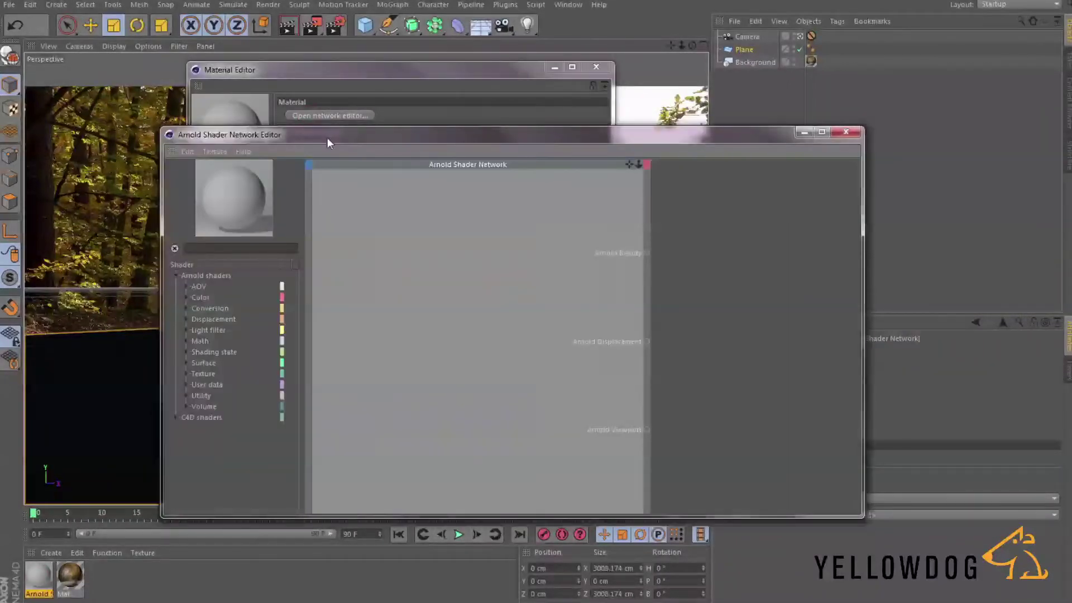
left_click_drag(327, 138, 324, 114)
- Add a shadow_matte node wired to Arnold Beauty and enable Use scene background
left_click(180, 339)
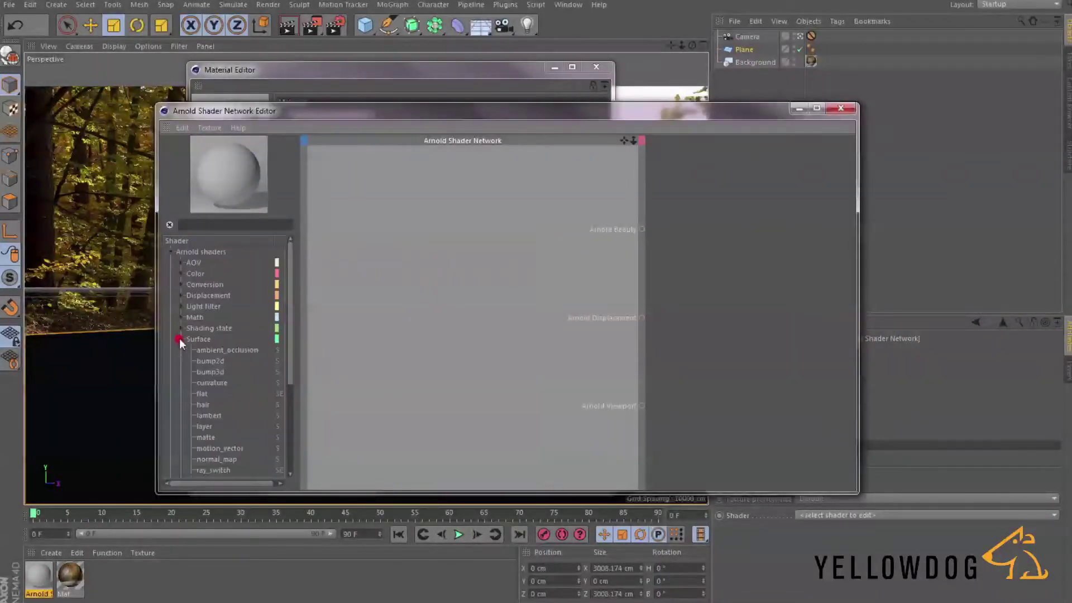
scroll(218, 391, "down", 3)
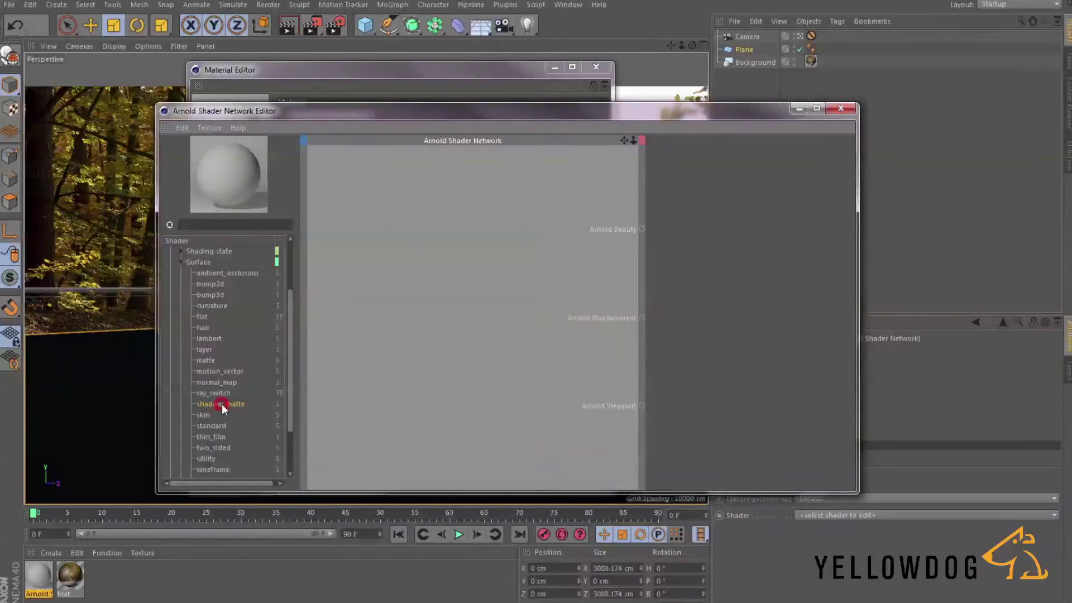
left_click_drag(222, 404, 403, 311)
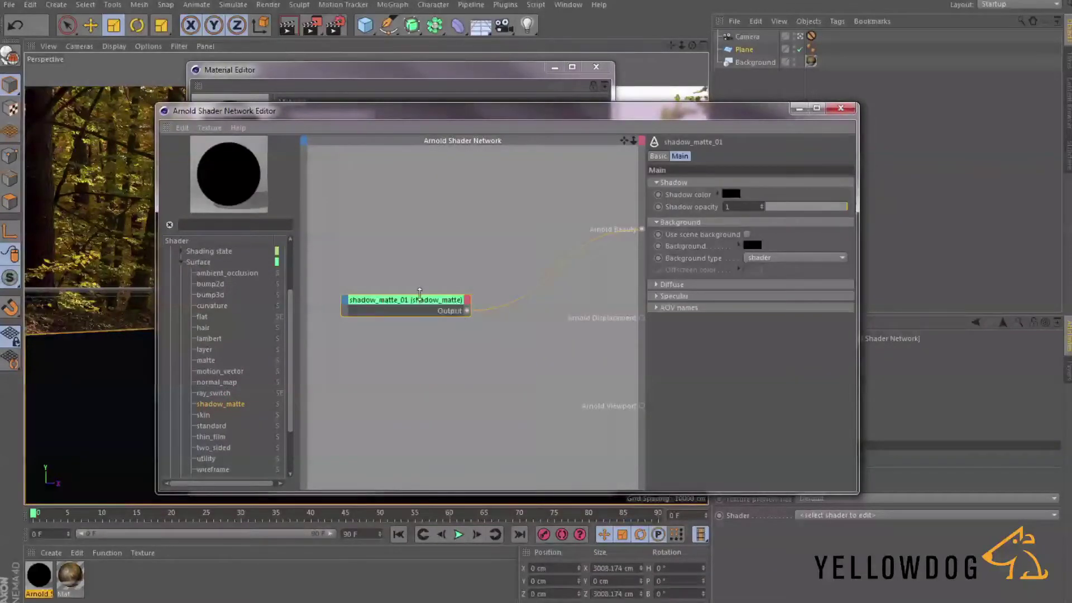
left_click(419, 294)
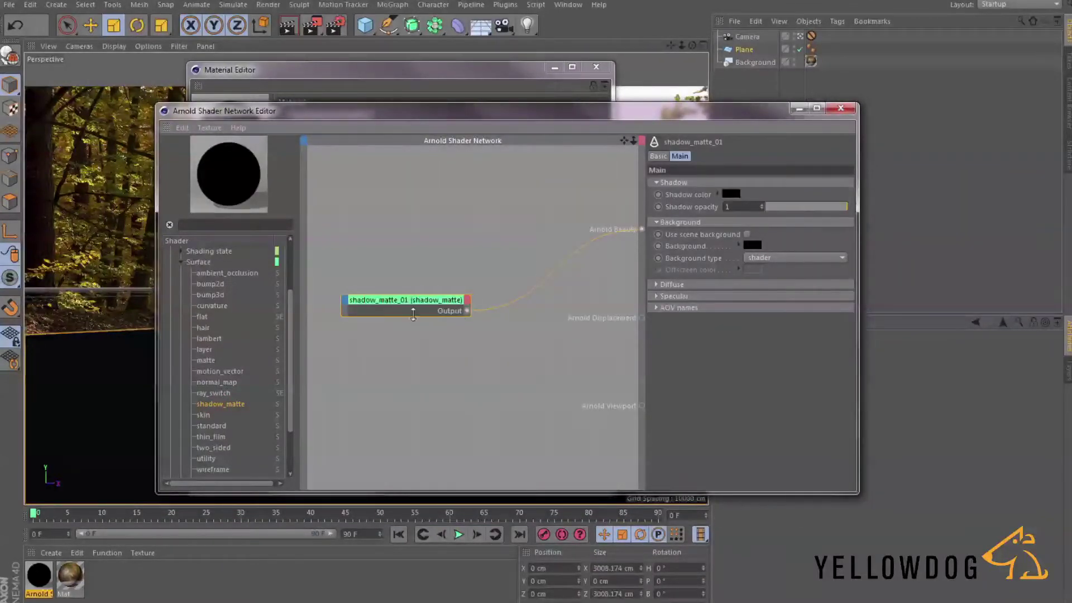
left_click_drag(429, 301, 446, 229)
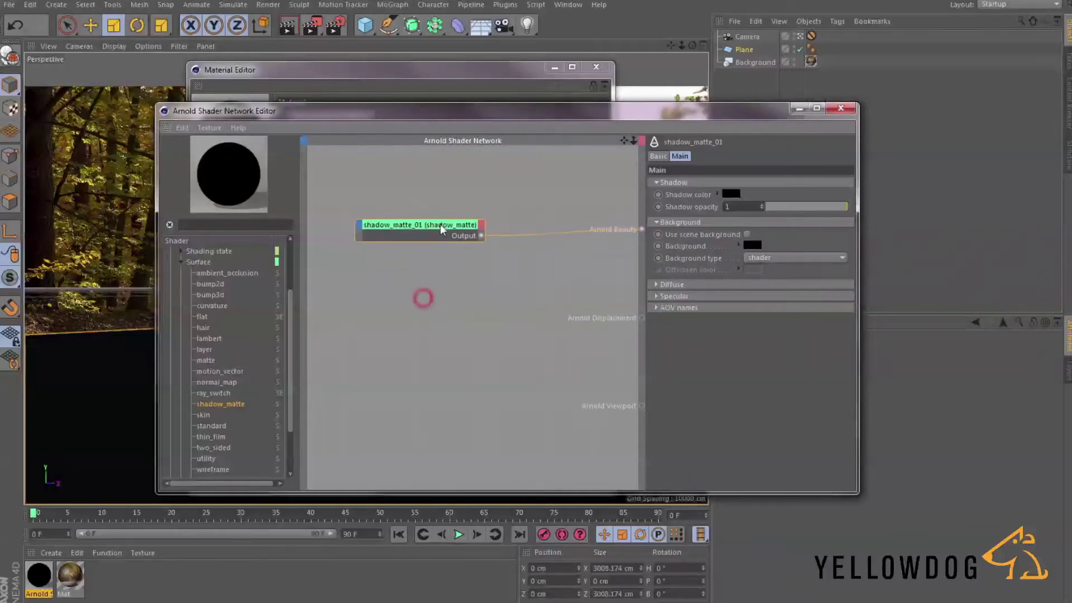
left_click(746, 234)
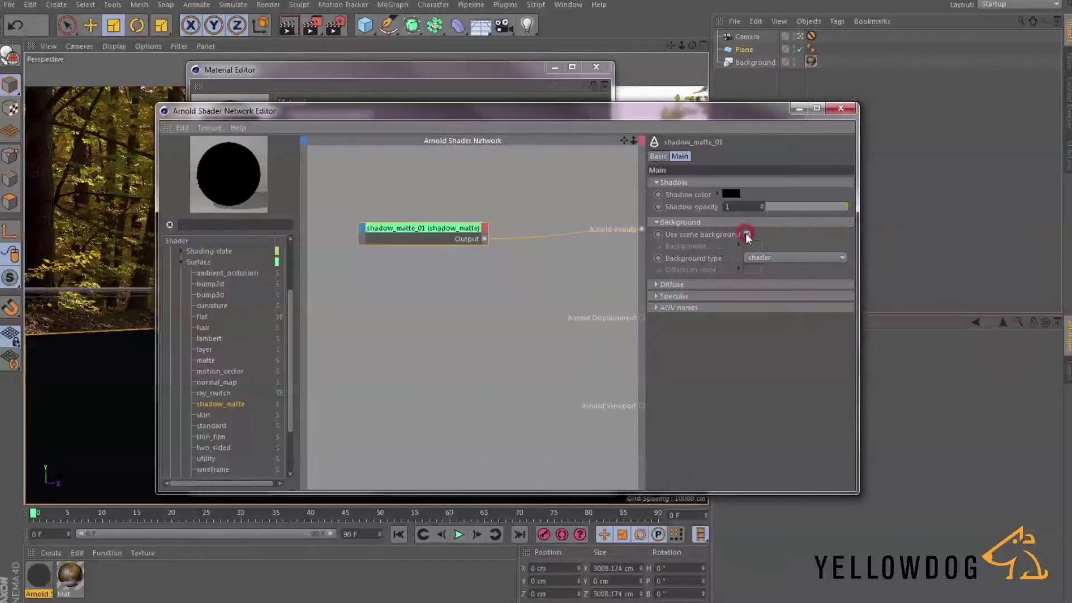
- Apply the shadow-matte Arnold material to the Plane
left_click(840, 108)
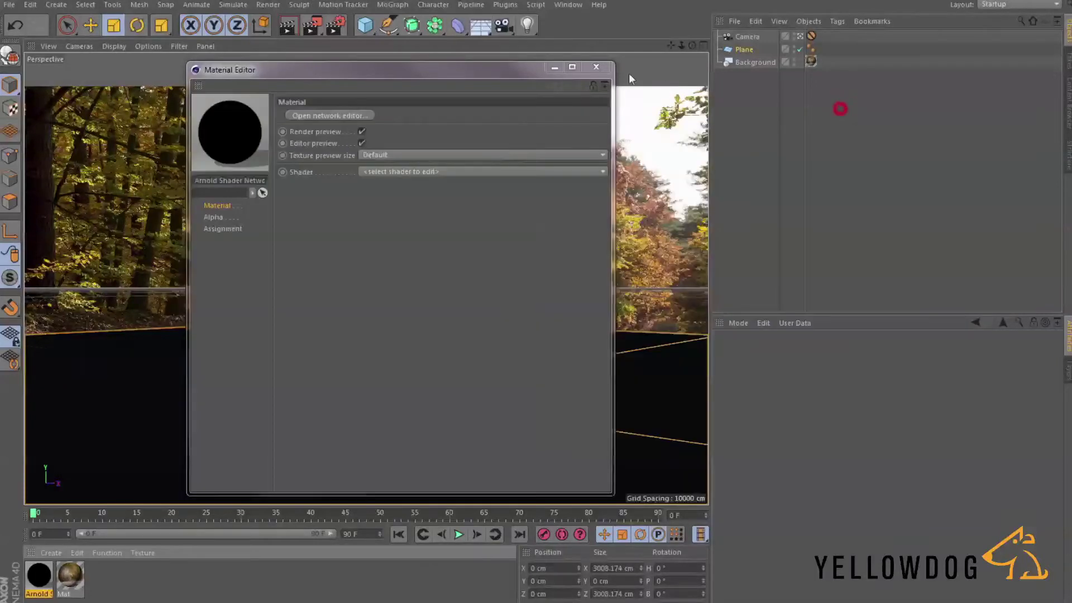
left_click(597, 67)
left_click_drag(39, 572, 748, 50)
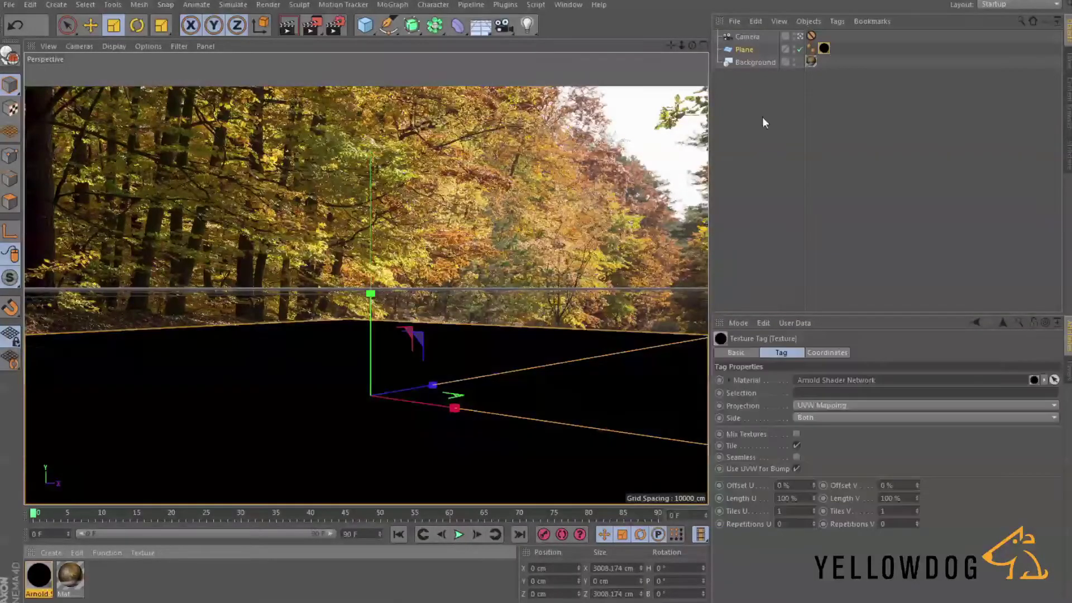
left_click(329, 595)
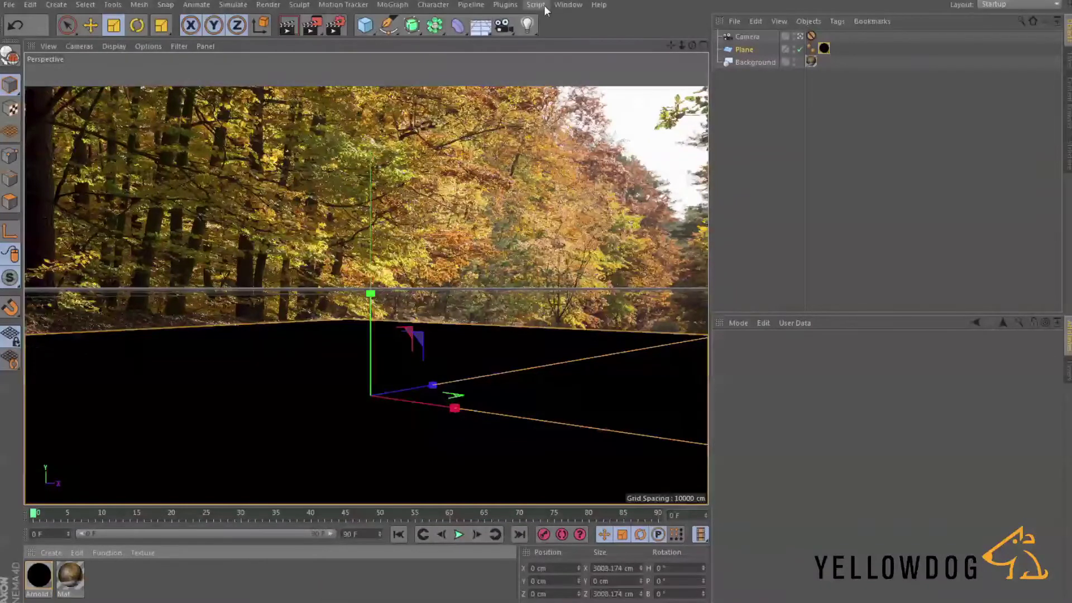
- Add an Arnold skydome_light via Plugins > C4DtoA > Arnold Light
left_click(478, 30)
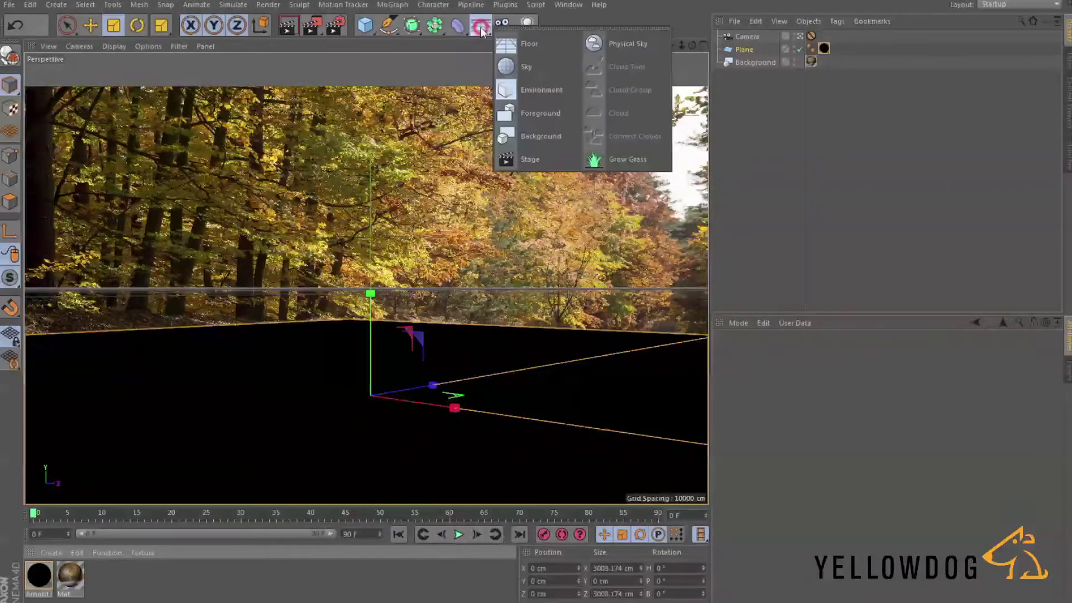
left_click(505, 4)
mouse_move(536, 41)
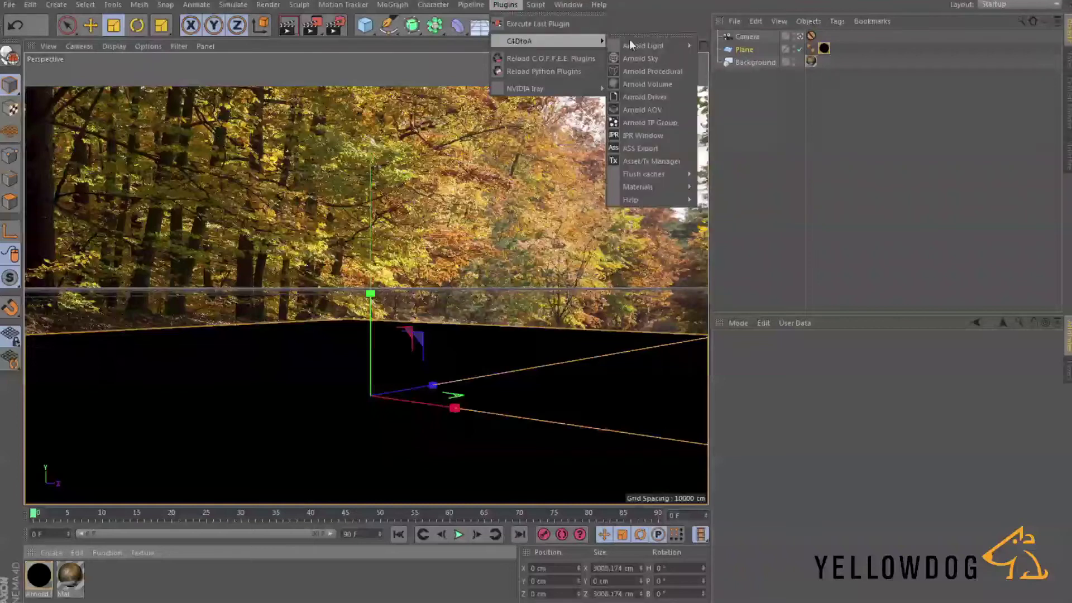
mouse_move(642, 45)
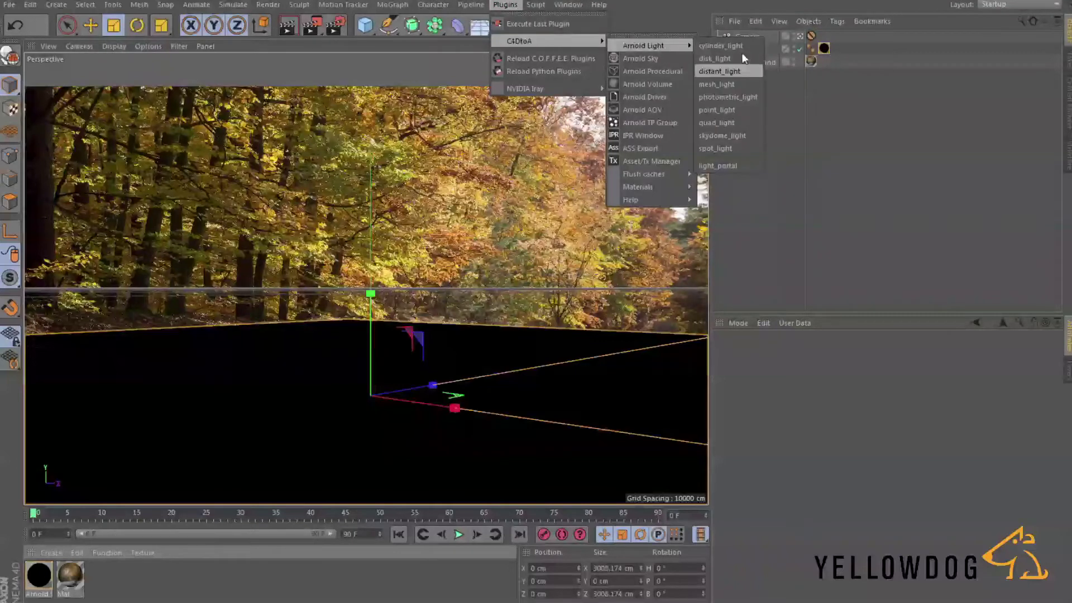
left_click(722, 135)
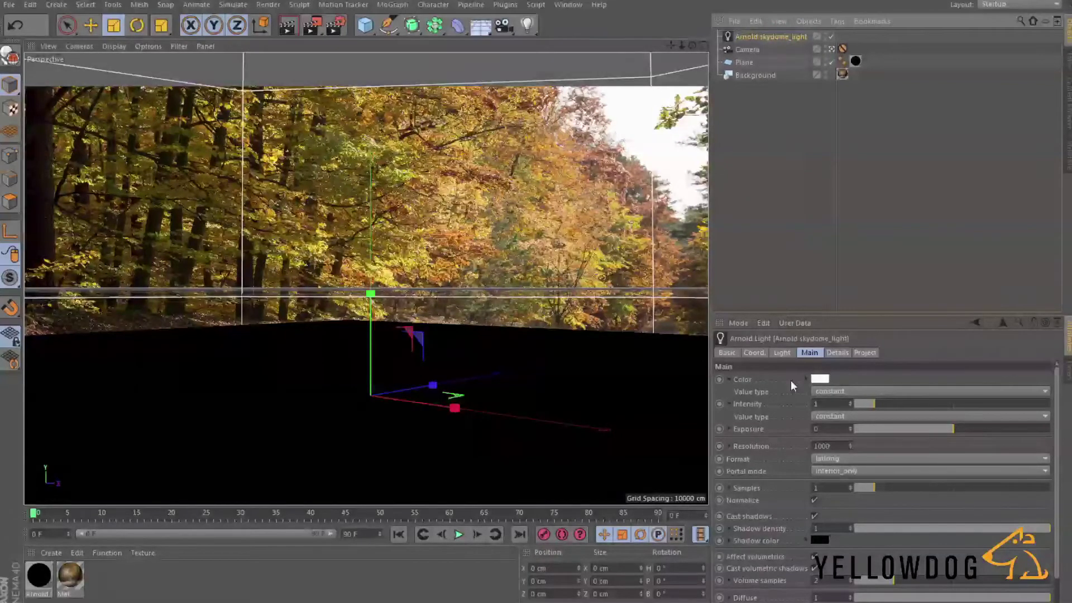
- Set the skydome Color to a texture using hdrmaps_com_free_081.hdr, kept uncopied
left_click(834, 391)
left_click(829, 417)
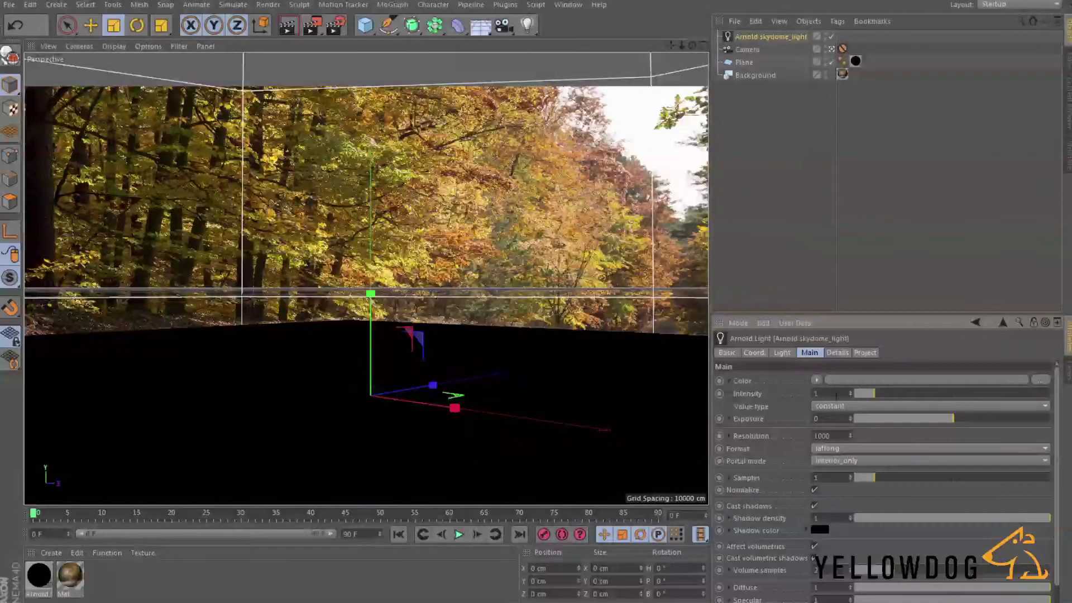
left_click(816, 380)
left_click(816, 380)
left_click(1039, 380)
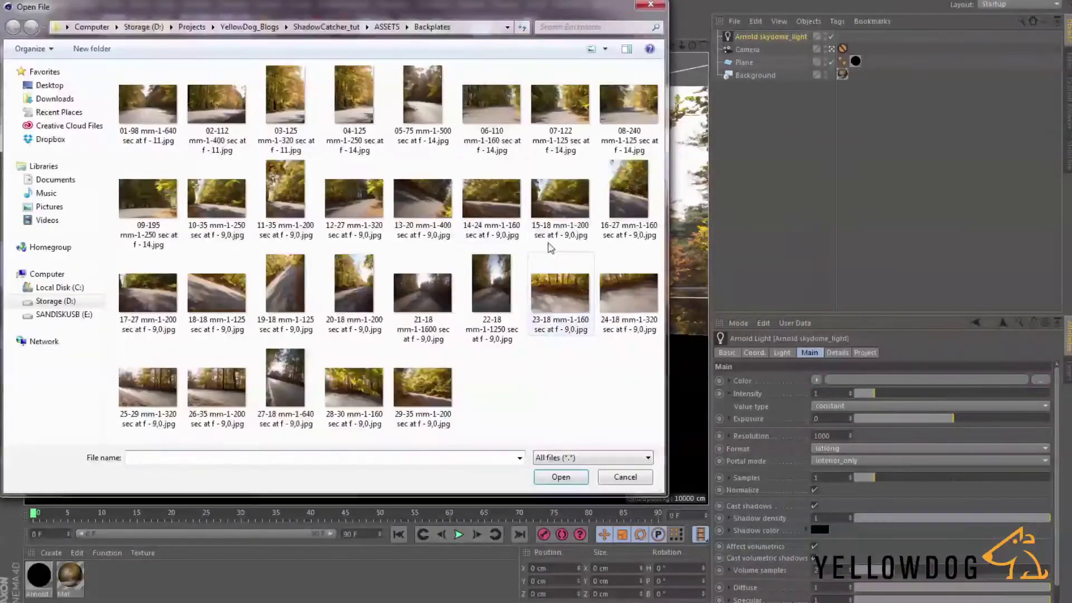
left_click(388, 27)
left_click(295, 105)
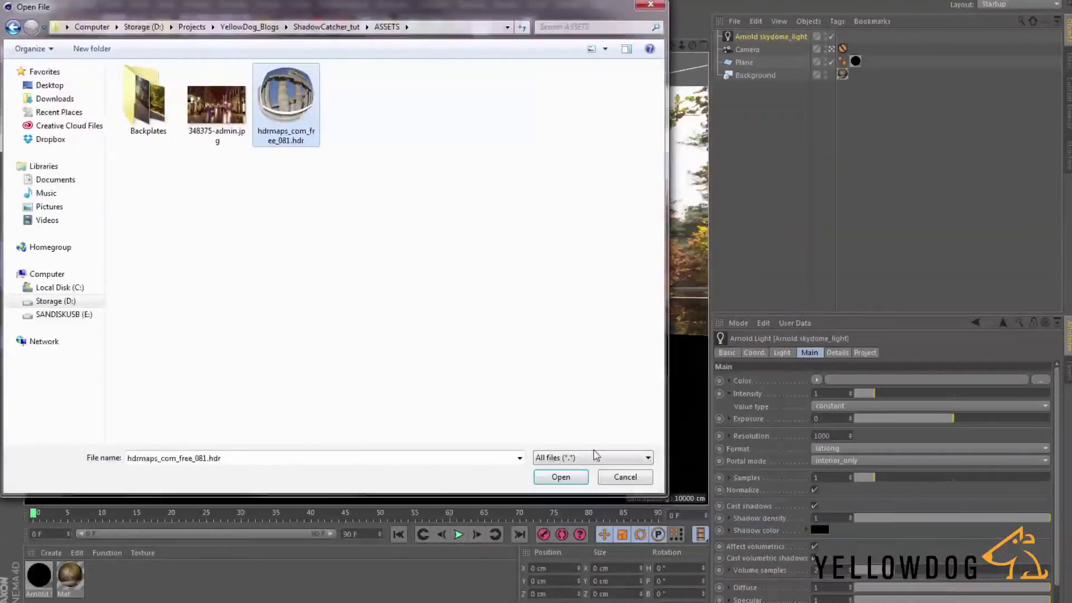
left_click(560, 476)
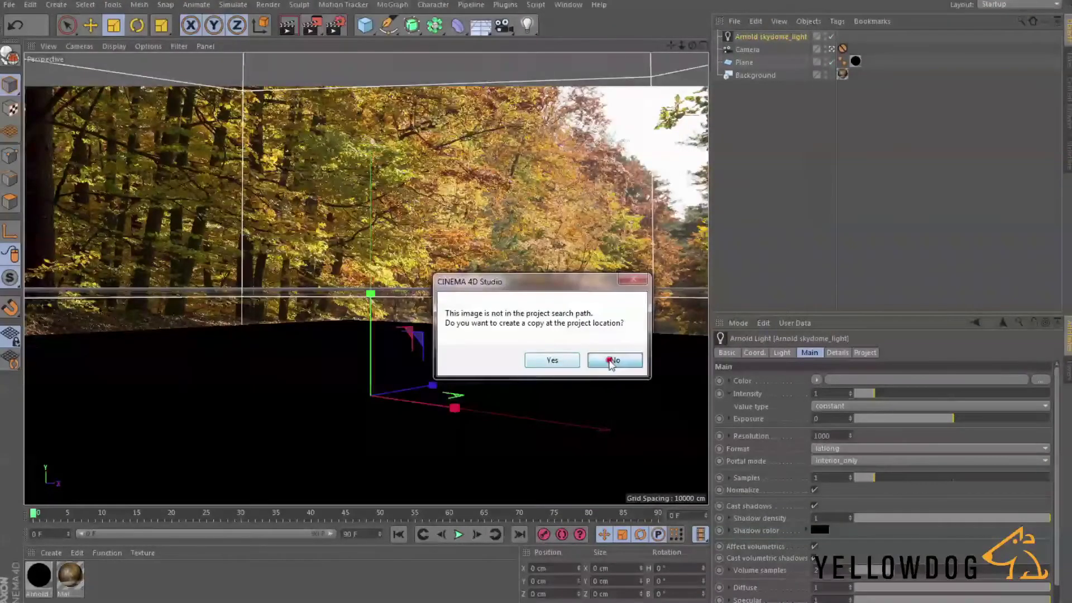
left_click(615, 360)
- Add a Sphere and move it up about 87 cm onto the floor, to roughly X -38, Z -86
left_click(365, 25)
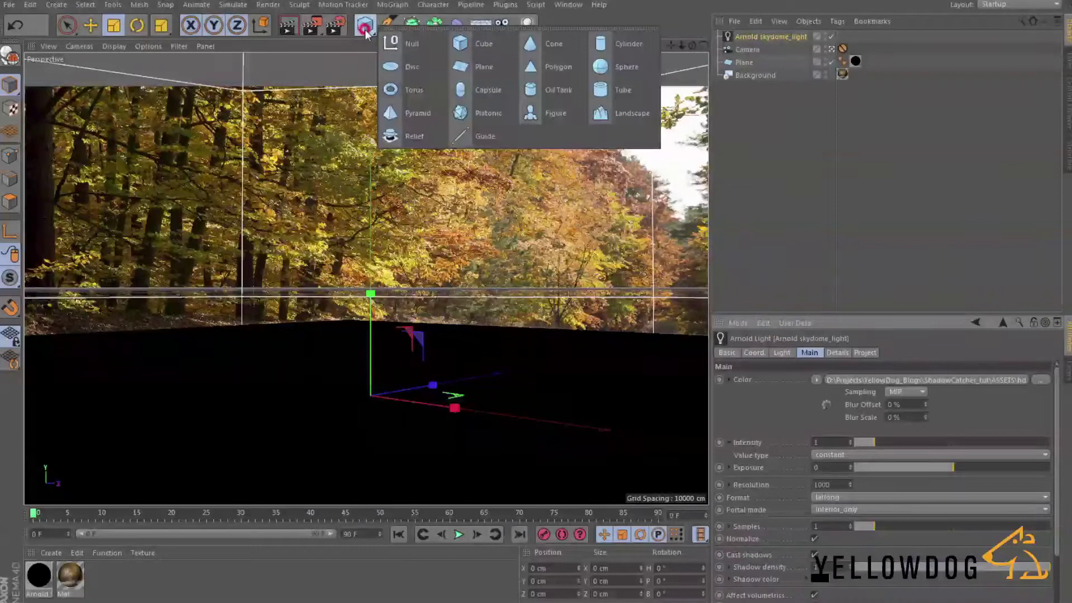
left_click(576, 89)
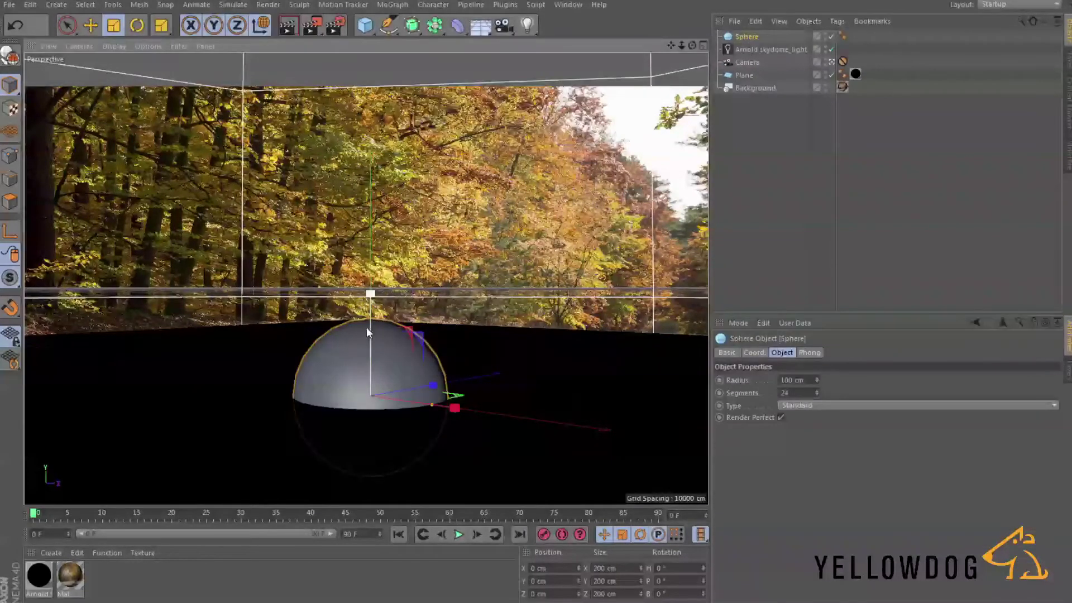
key("e")
left_click_drag(369, 335, 378, 280)
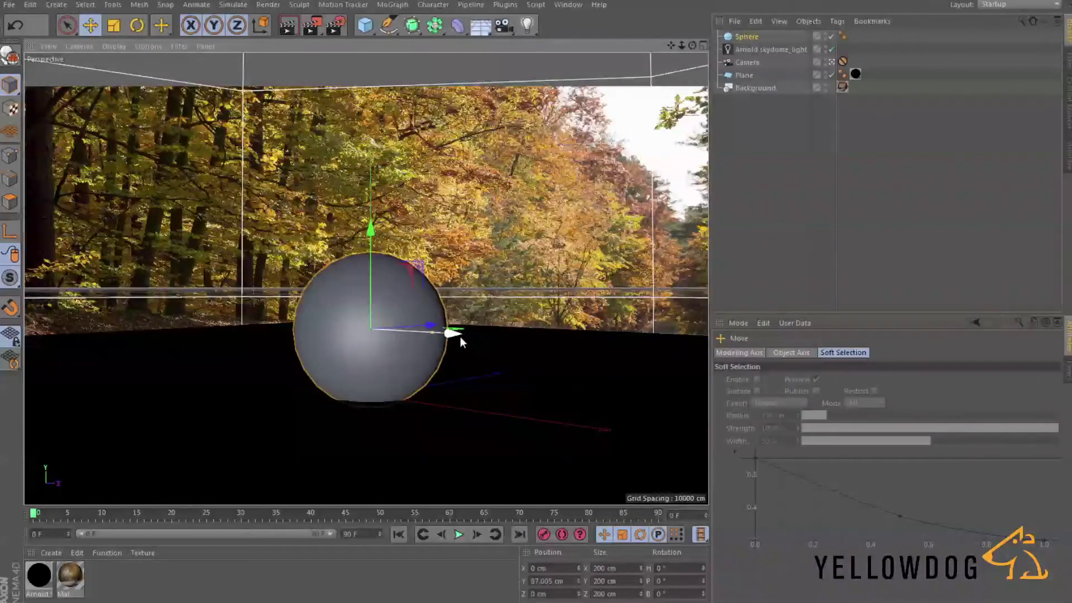
left_click_drag(455, 337, 372, 330)
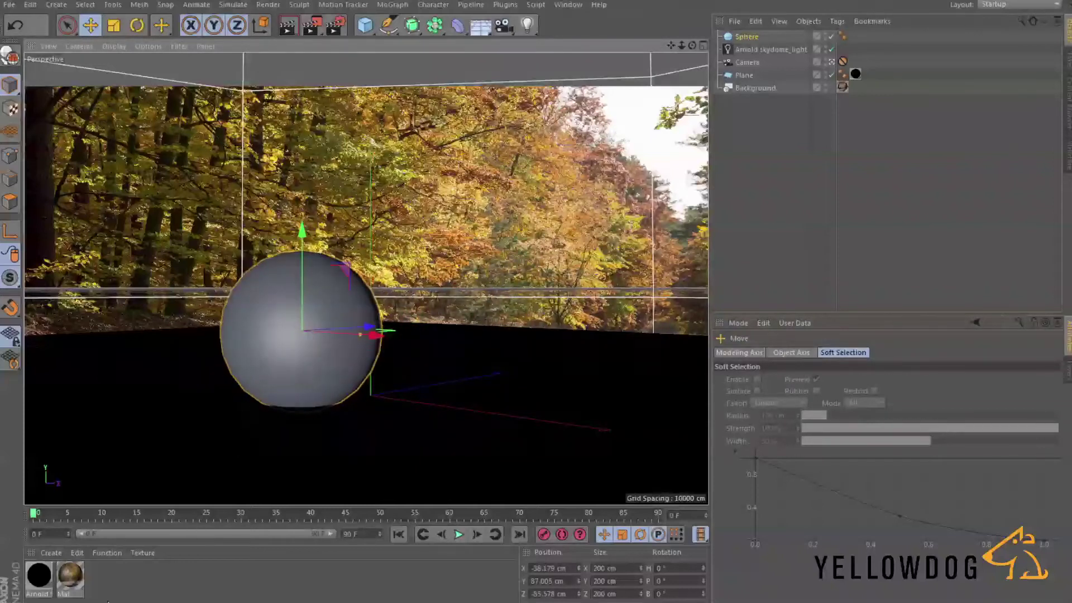
left_click(51, 553)
mouse_move(140, 460)
mouse_move(221, 465)
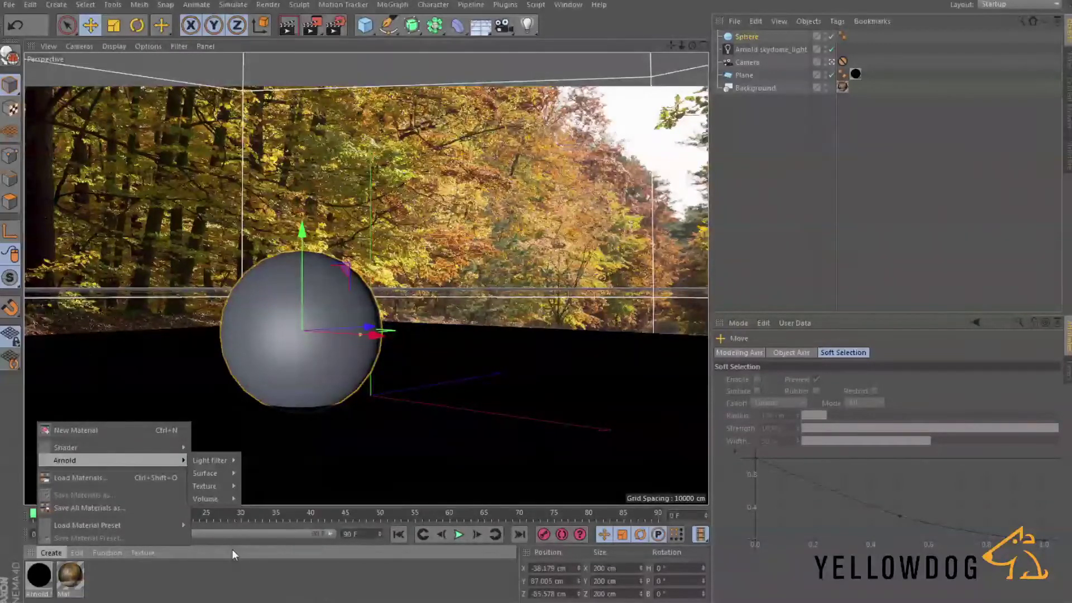
- Apply a new Arnold standard material to the Sphere and open the Arnold IPR preview window
left_click(279, 594)
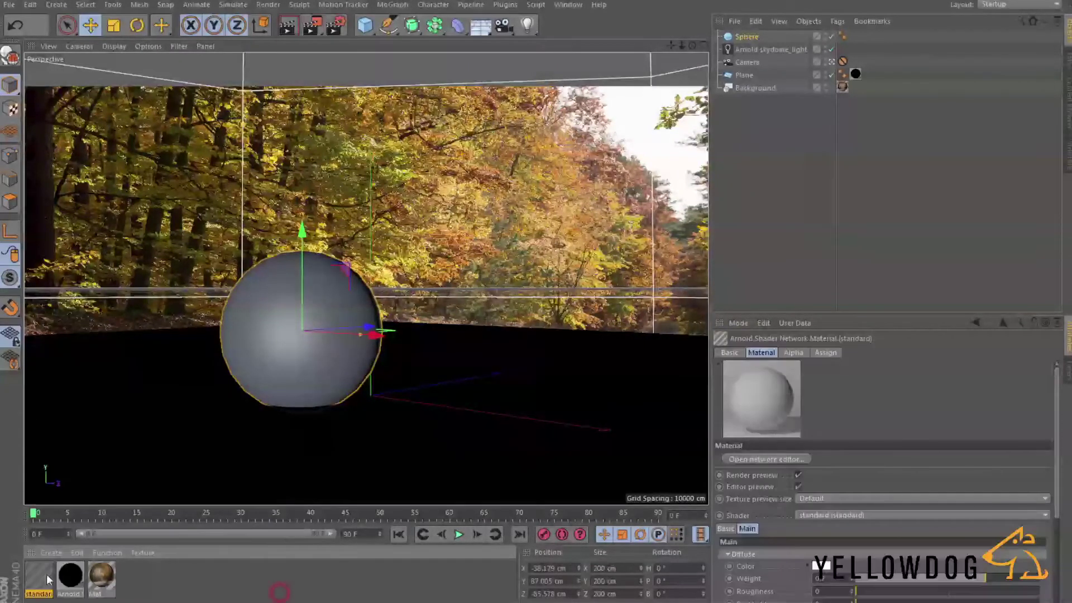
left_click_drag(44, 580, 754, 38)
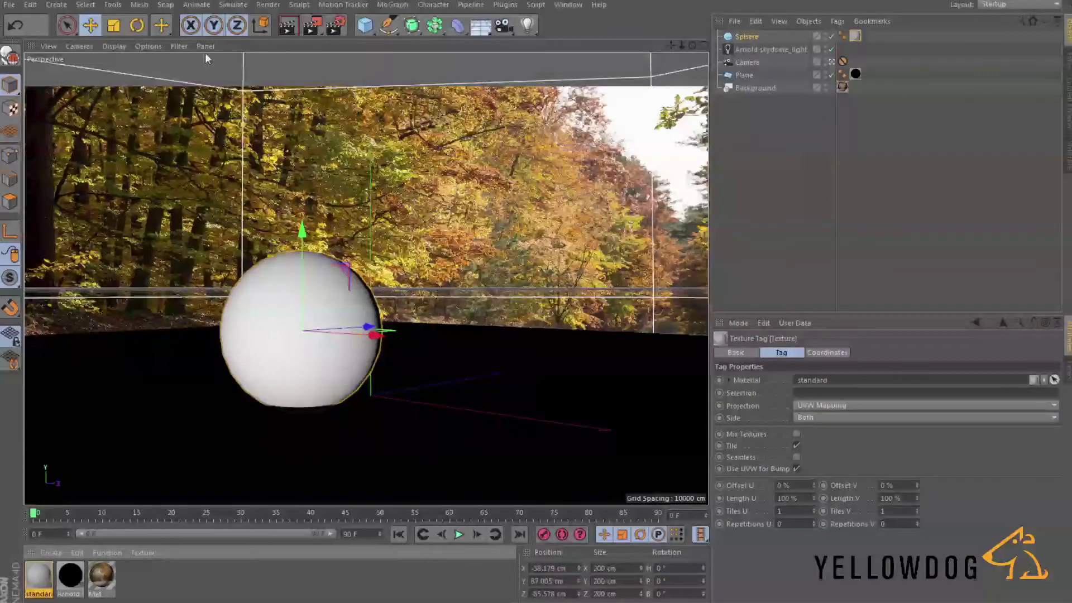
left_click(505, 4)
mouse_move(530, 40)
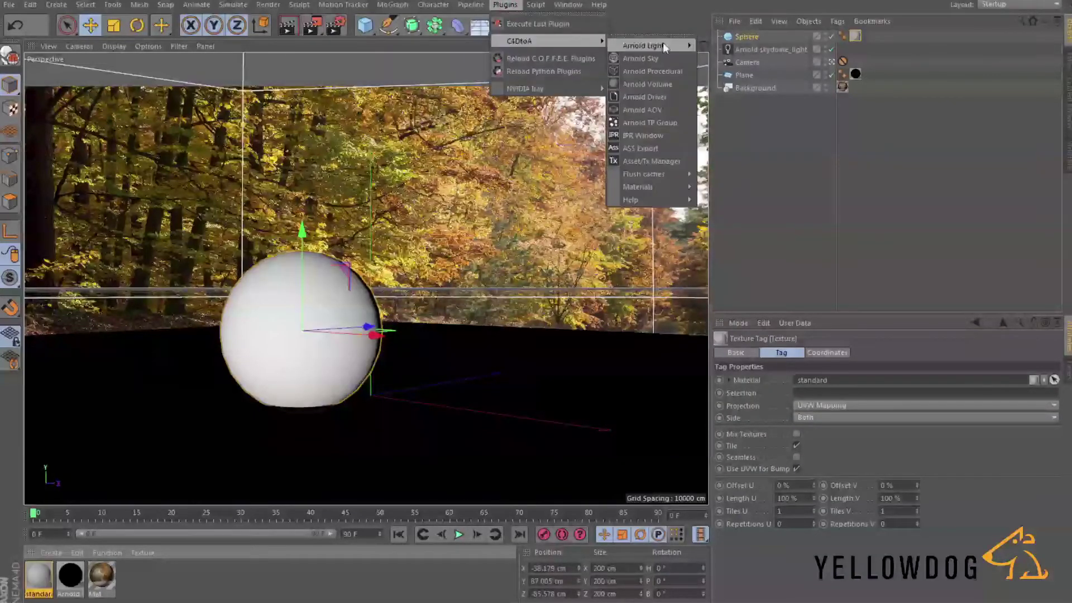
left_click(647, 136)
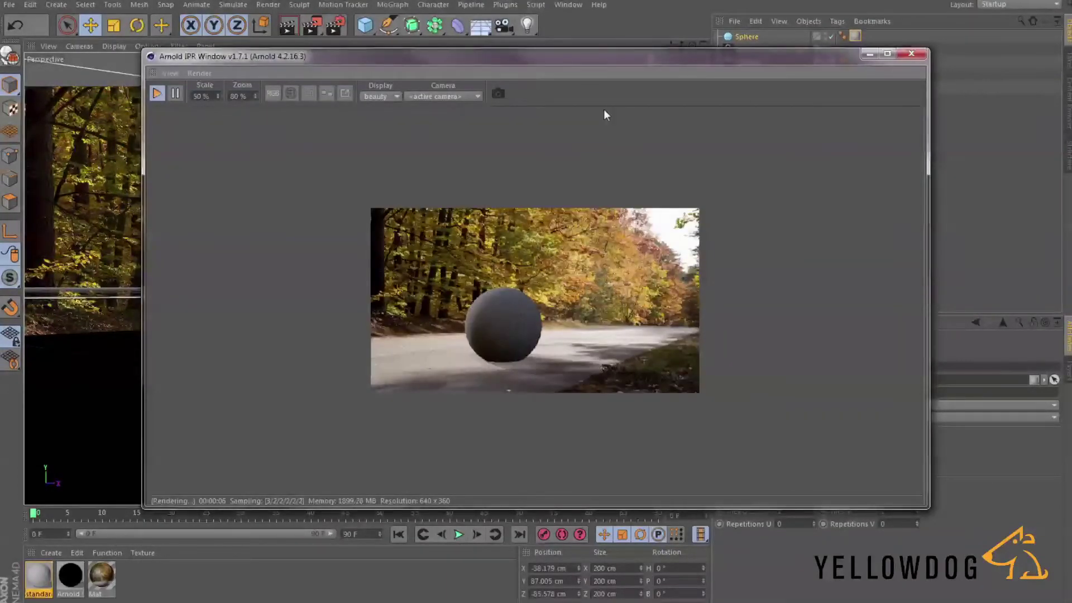
left_click_drag(606, 52, 580, 50)
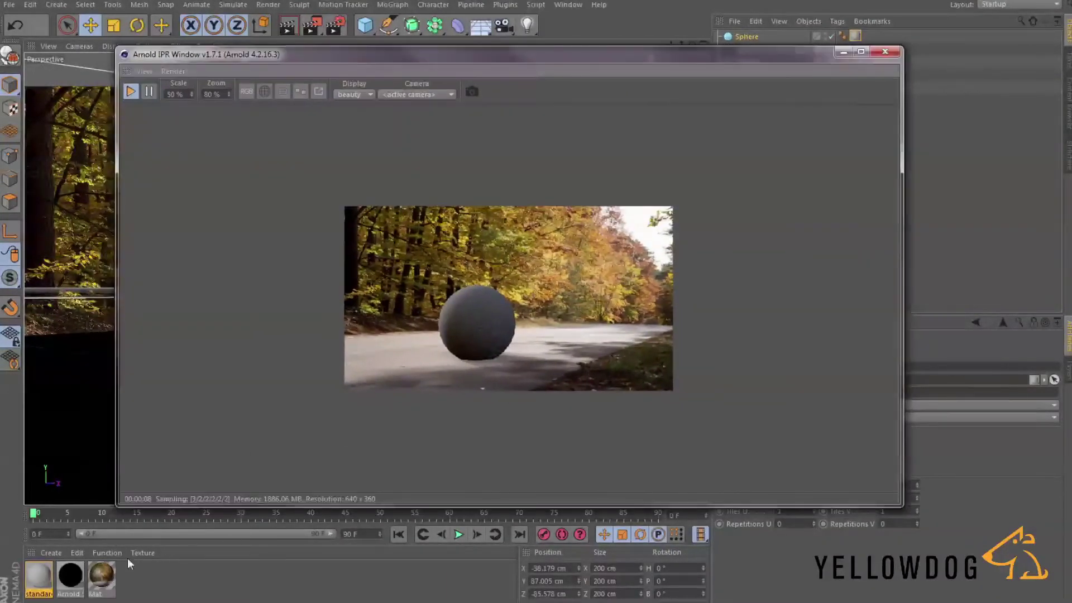
- Make the standard material mirror chrome: diffuse weight 0, specular weight 1, specular roughness 0
double_click(35, 586)
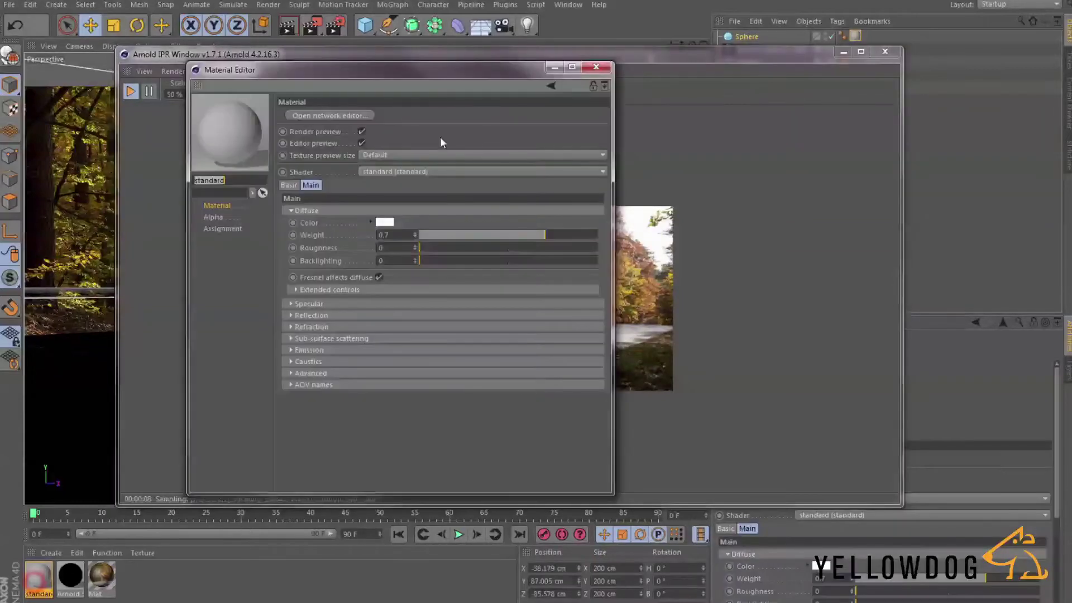
left_click_drag(370, 69, 773, 66)
left_click_drag(547, 52, 438, 35)
left_click(821, 67)
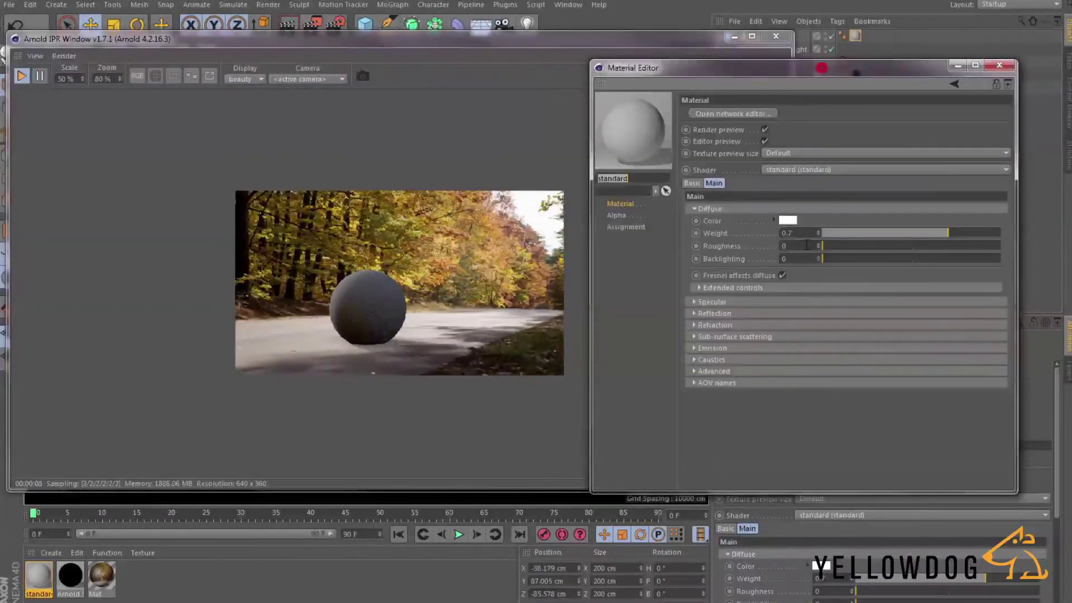
left_click(711, 313)
left_click_drag(843, 338, 1031, 342)
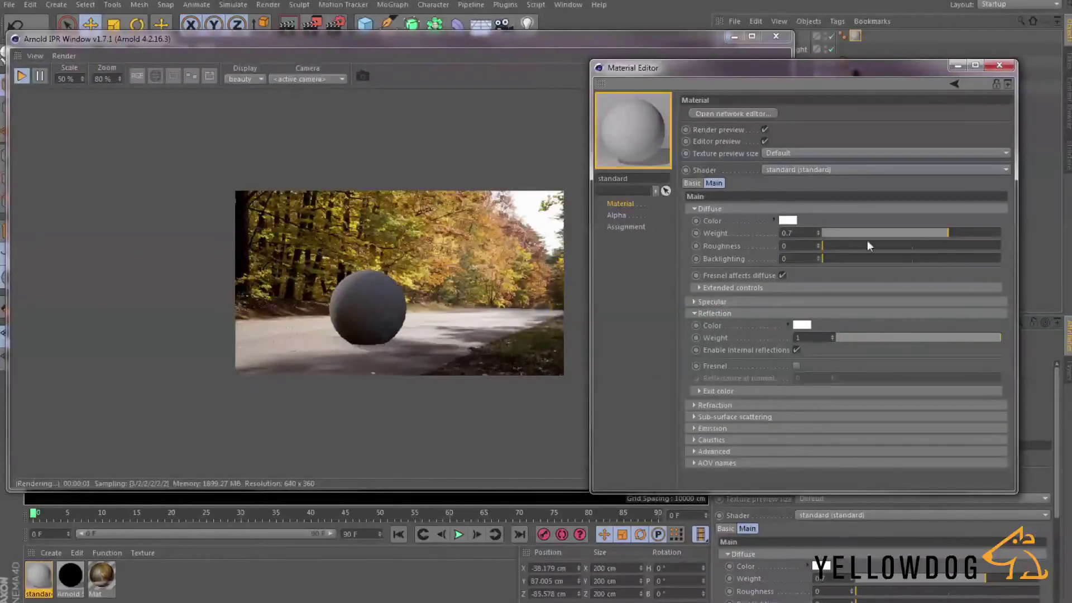
left_click_drag(932, 233, 822, 231)
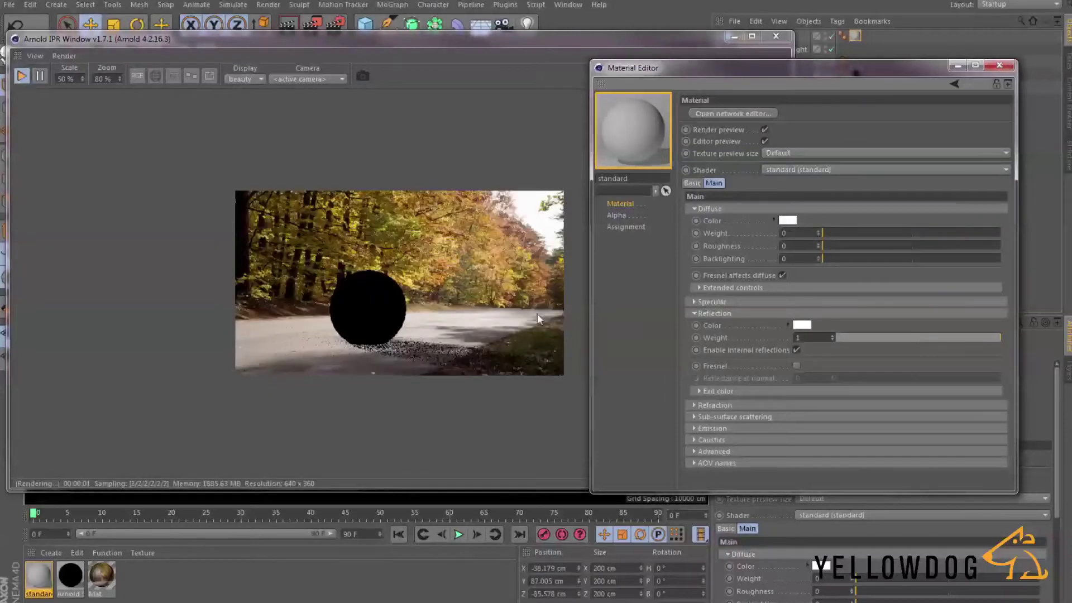
left_click(709, 302)
left_click_drag(844, 326, 1049, 326)
left_click_drag(888, 338, 418, 337)
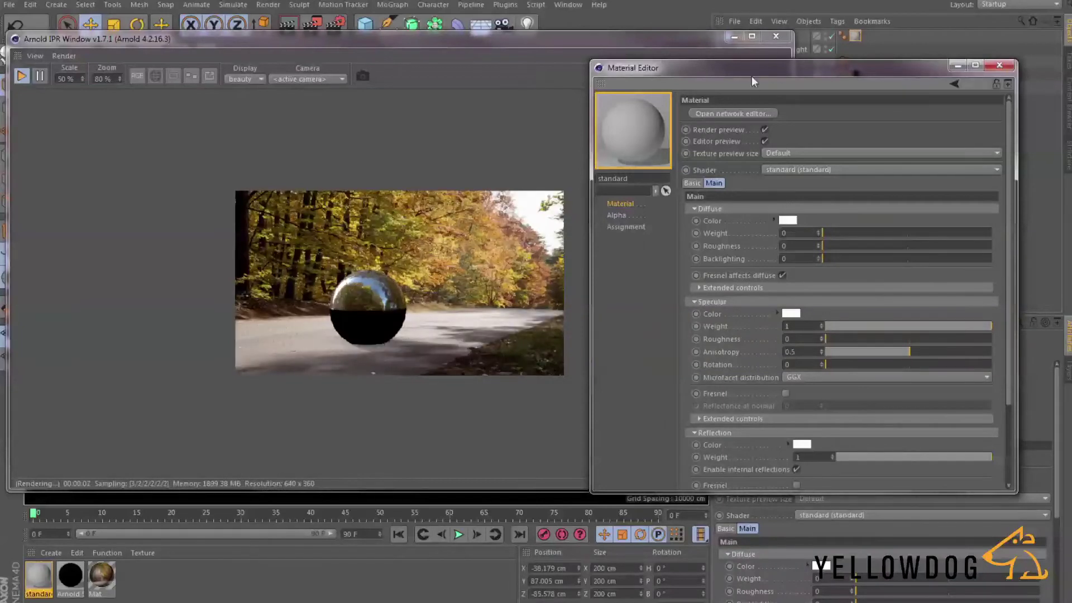
left_click_drag(751, 81, 674, 128)
left_click_drag(637, 43, 605, 47)
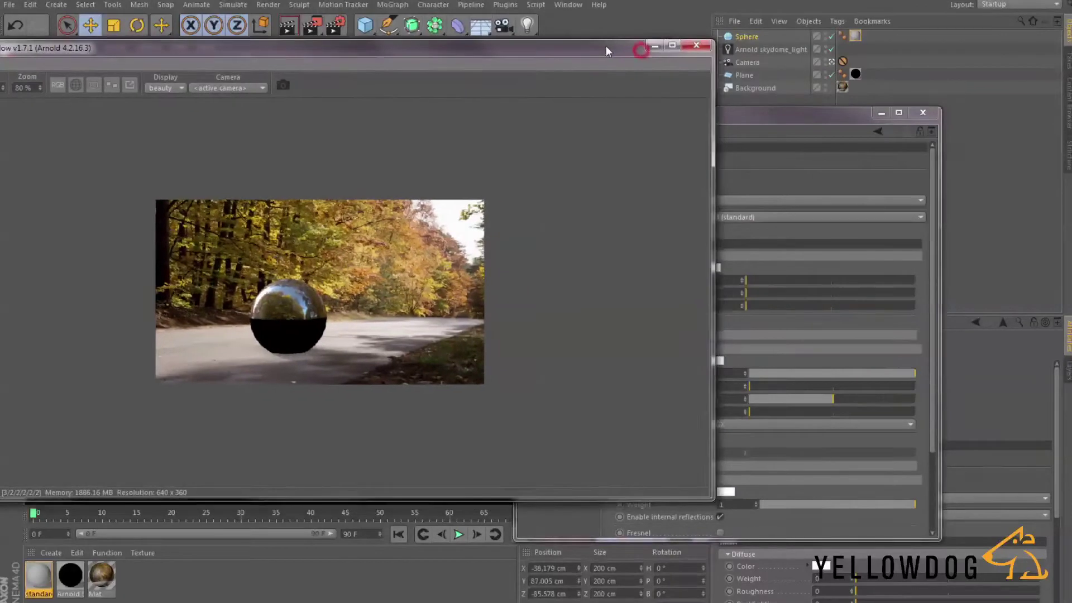
- Add an Arnold Parameters tag to the Plane and turn Opaque off so the whole sphere shows
left_click(744, 74)
left_click(881, 113)
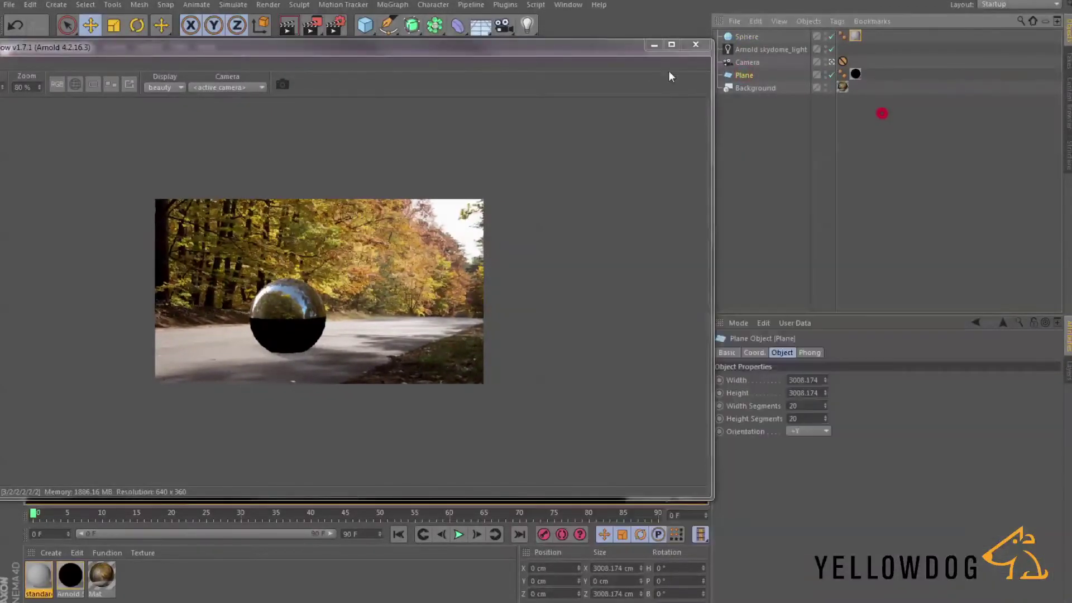
left_click(836, 21)
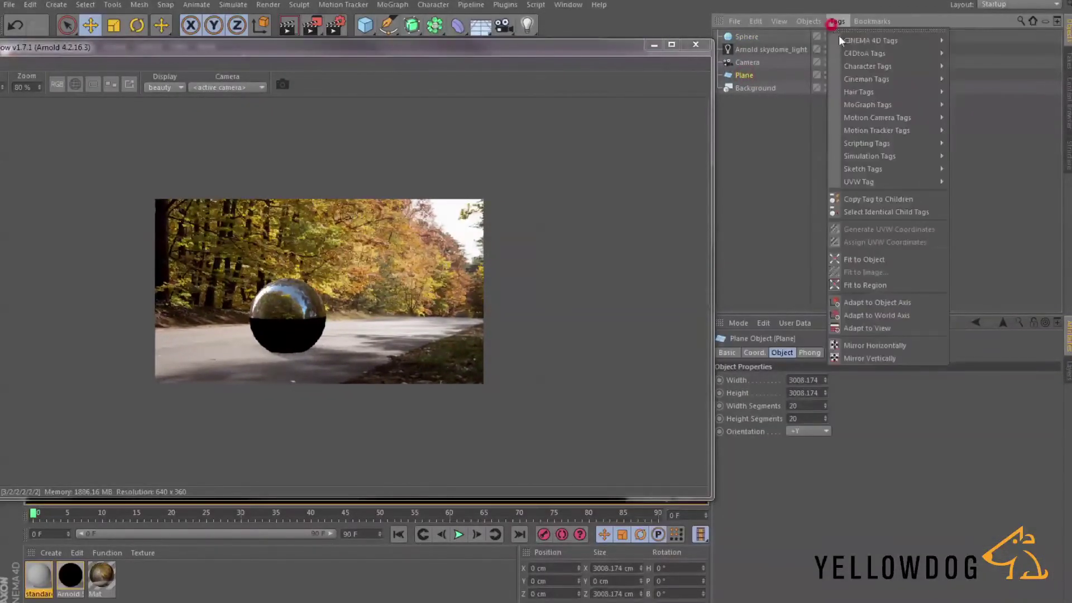
mouse_move(861, 53)
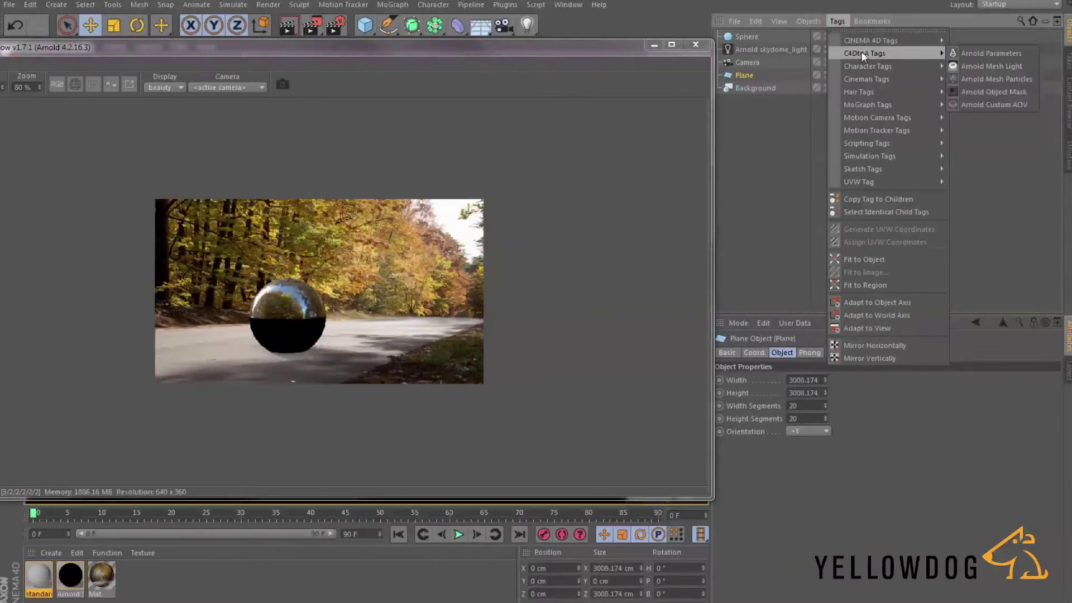
left_click(997, 55)
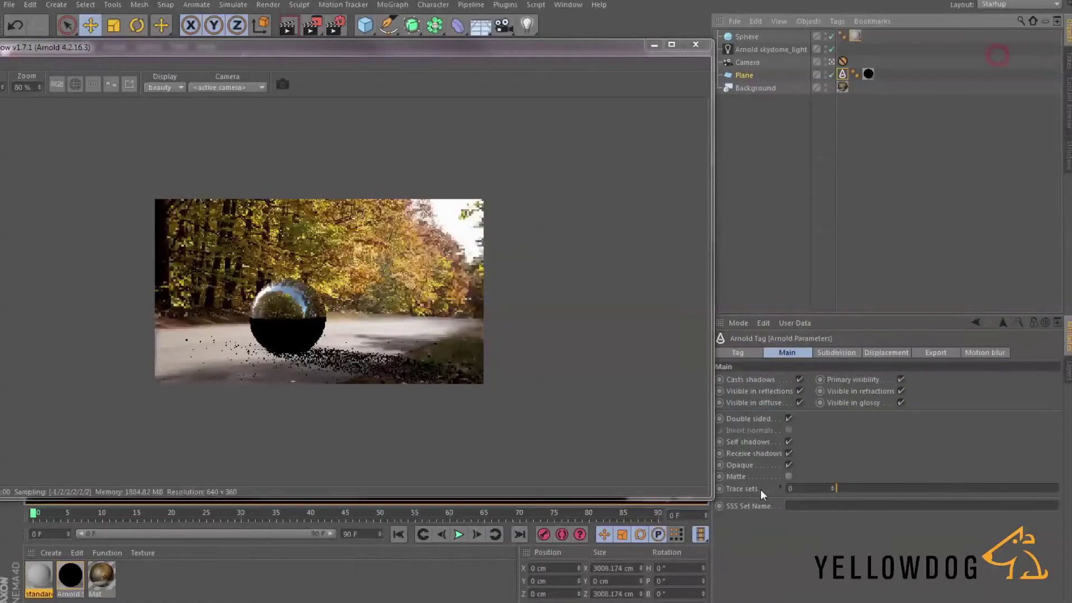
left_click(788, 465)
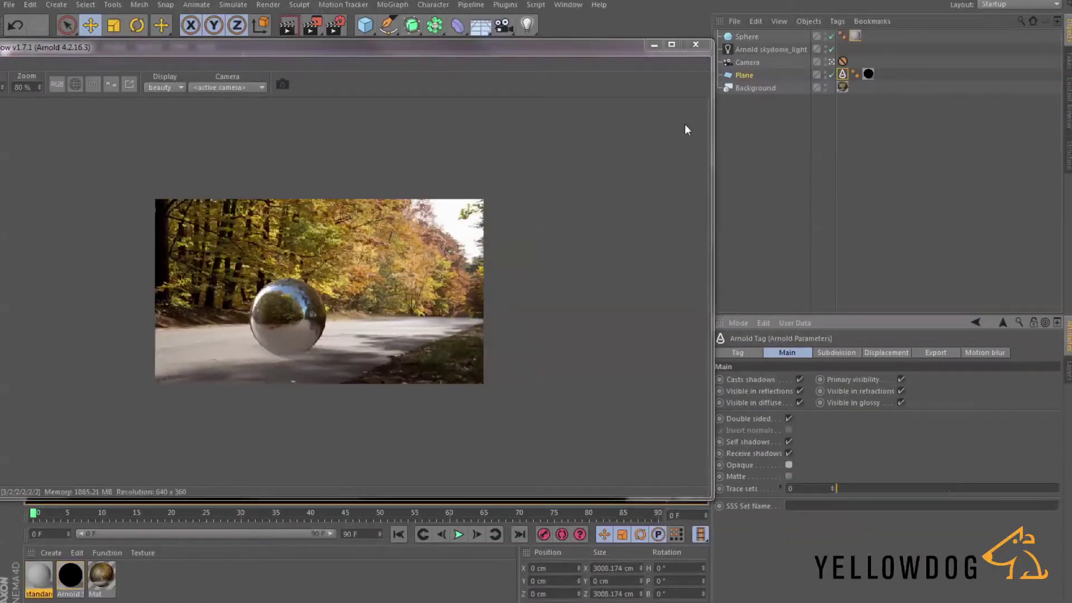
left_click_drag(712, 125, 421, 125)
left_click_drag(289, 66, 945, 174)
- Rotate the Arnold skydome_light to about −157° heading
left_click(756, 48)
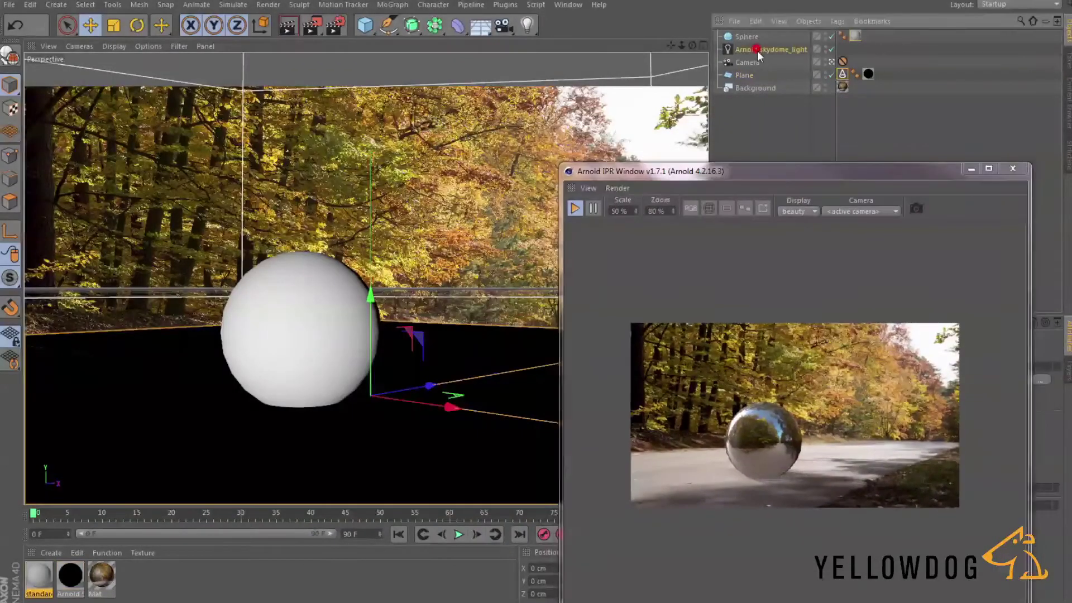
key("r")
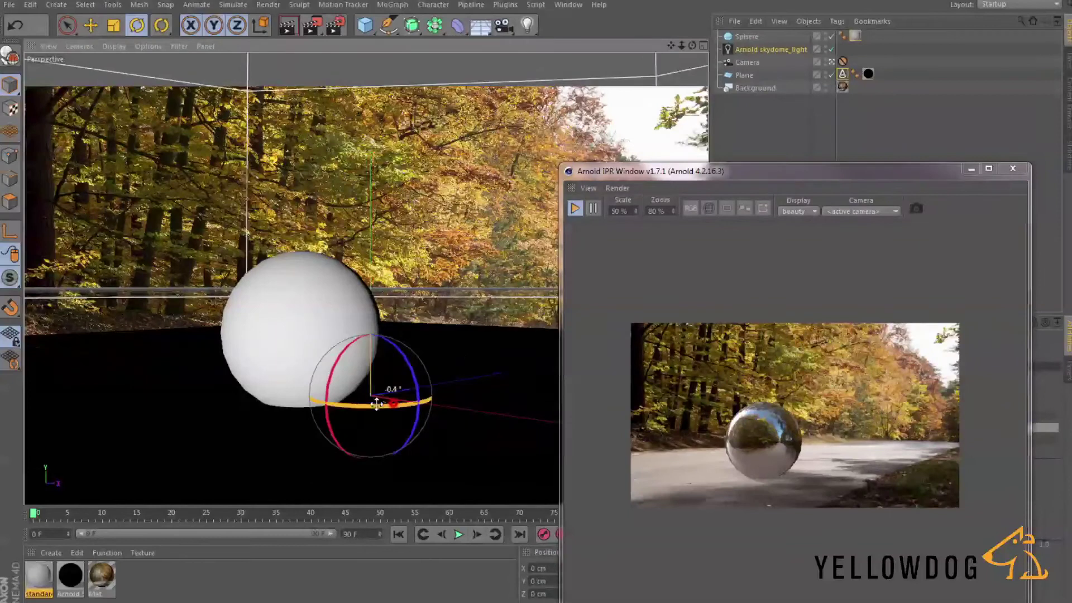
left_click_drag(377, 404, 247, 406)
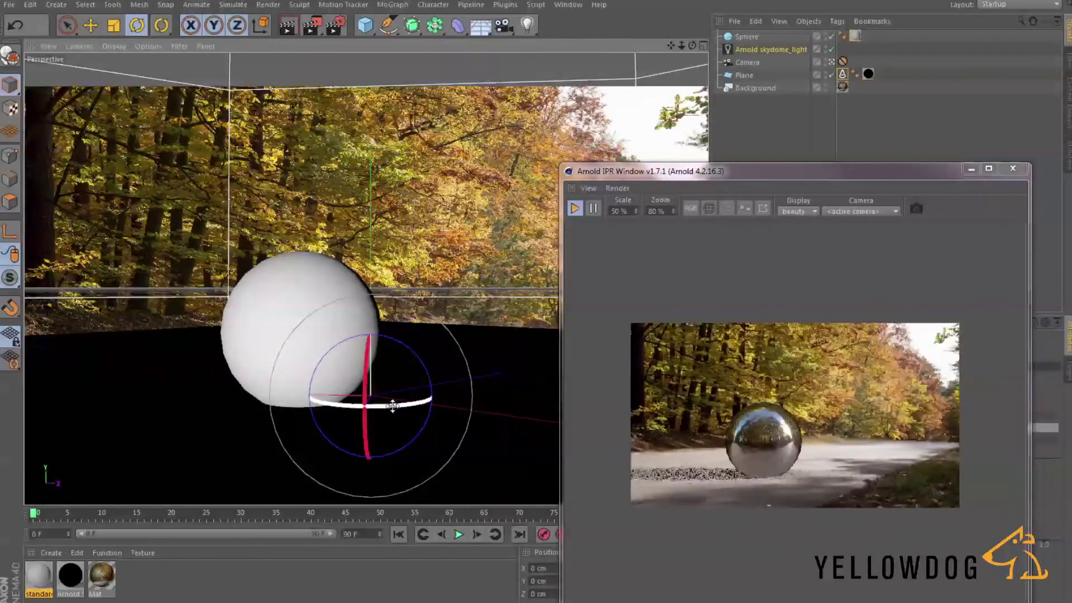
left_click_drag(385, 407, 411, 402)
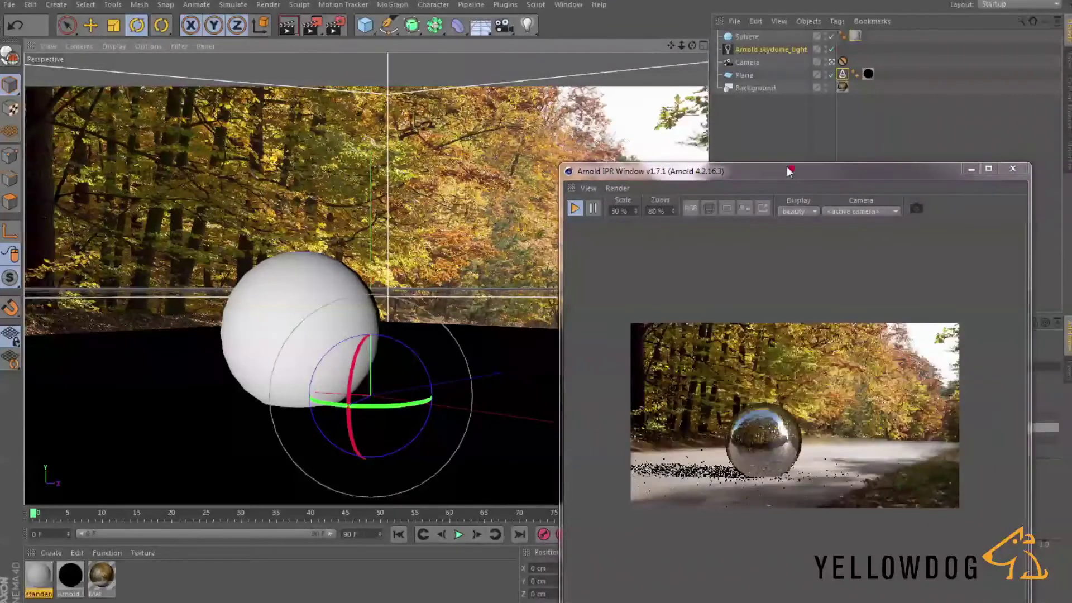
- Enlarge and reposition the IPR render preview so the viewport stays visible
left_click_drag(789, 171, 433, 54)
left_click_drag(675, 505, 992, 505)
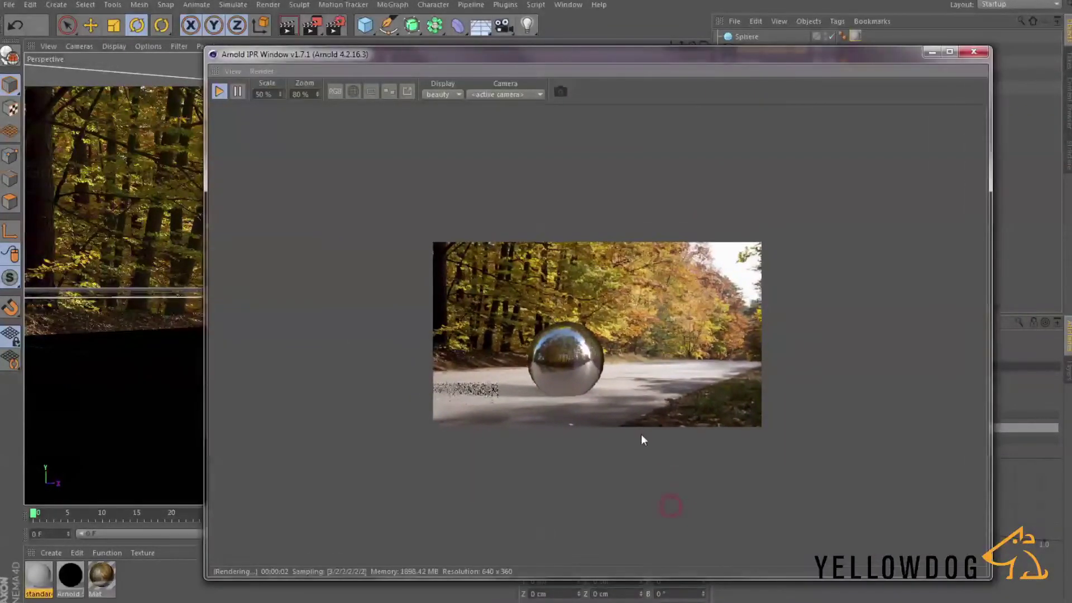
scroll(642, 434, "up", 3)
left_click_drag(748, 52, 697, 45)
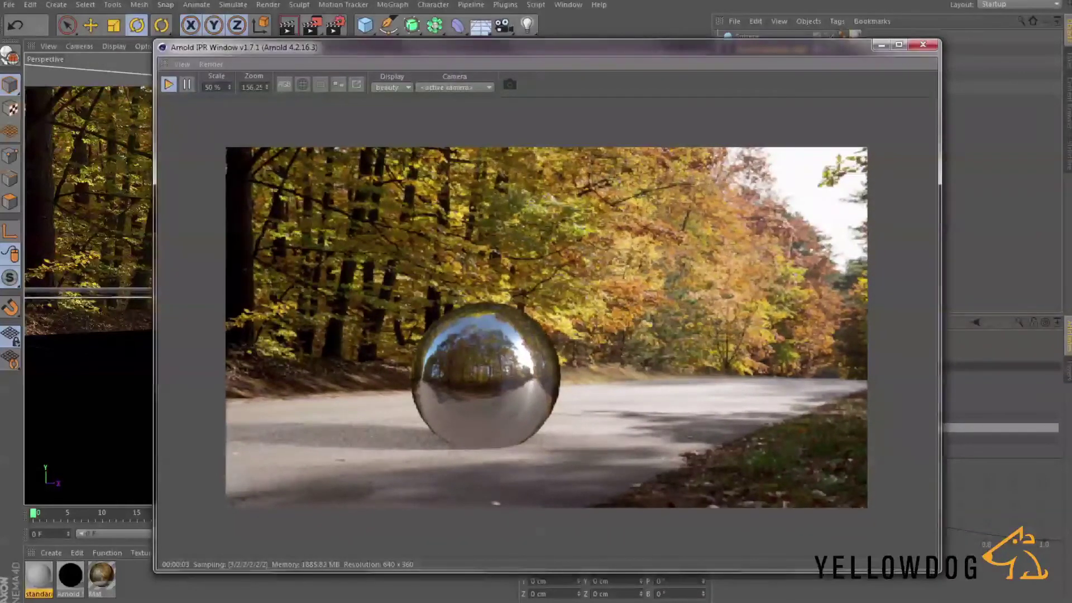
left_click_drag(875, 54, 754, 49)
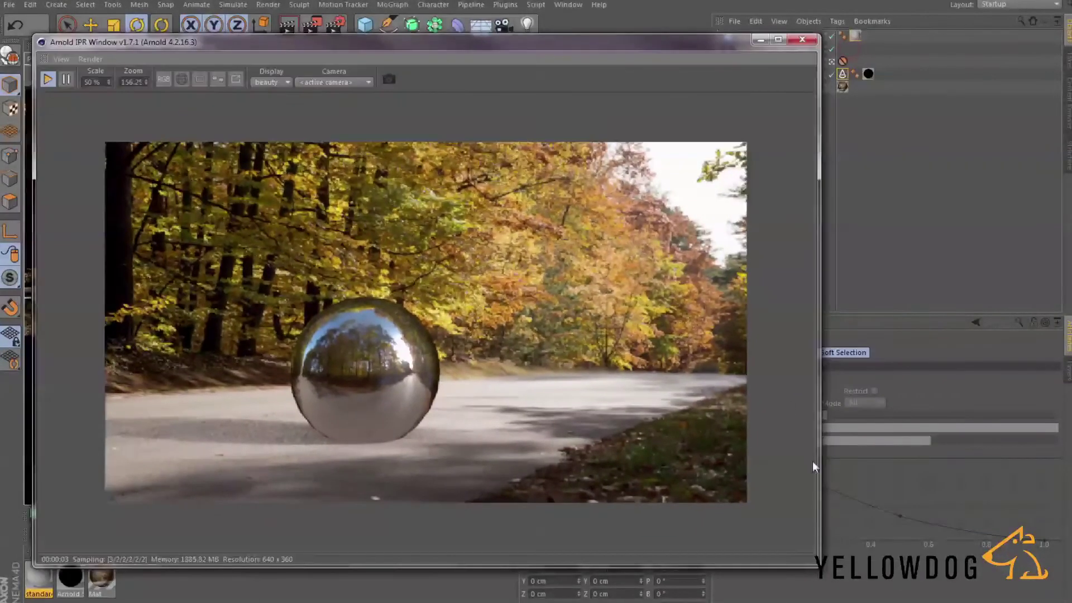
left_click_drag(815, 564, 651, 553)
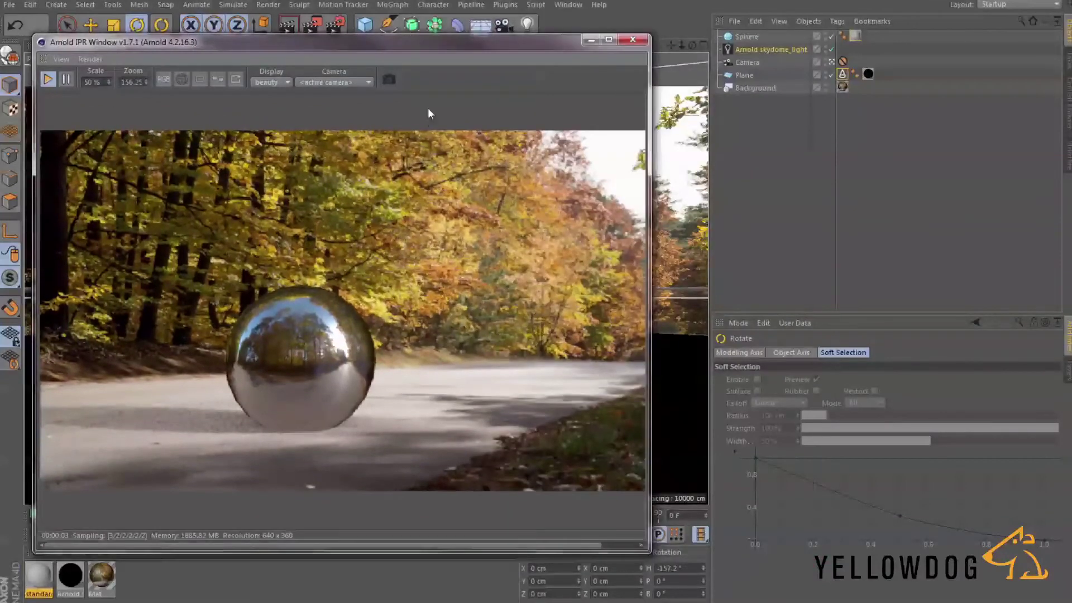
left_click_drag(411, 43, 818, 37)
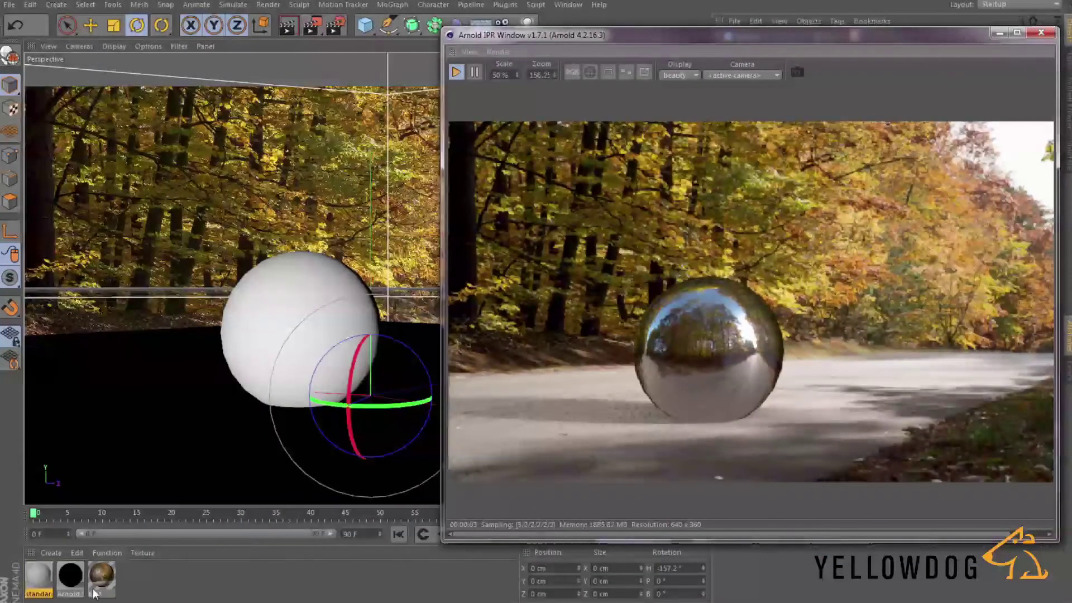
- Open the black Arnold floor material in its shader network editor
double_click(70, 574)
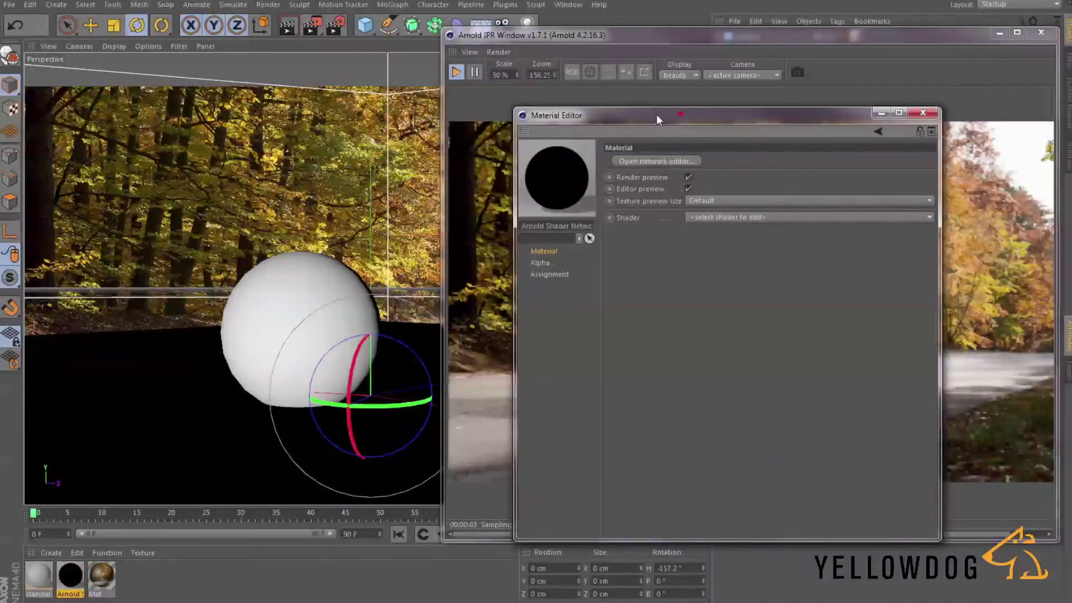
left_click_drag(656, 115, 138, 144)
left_click(142, 190)
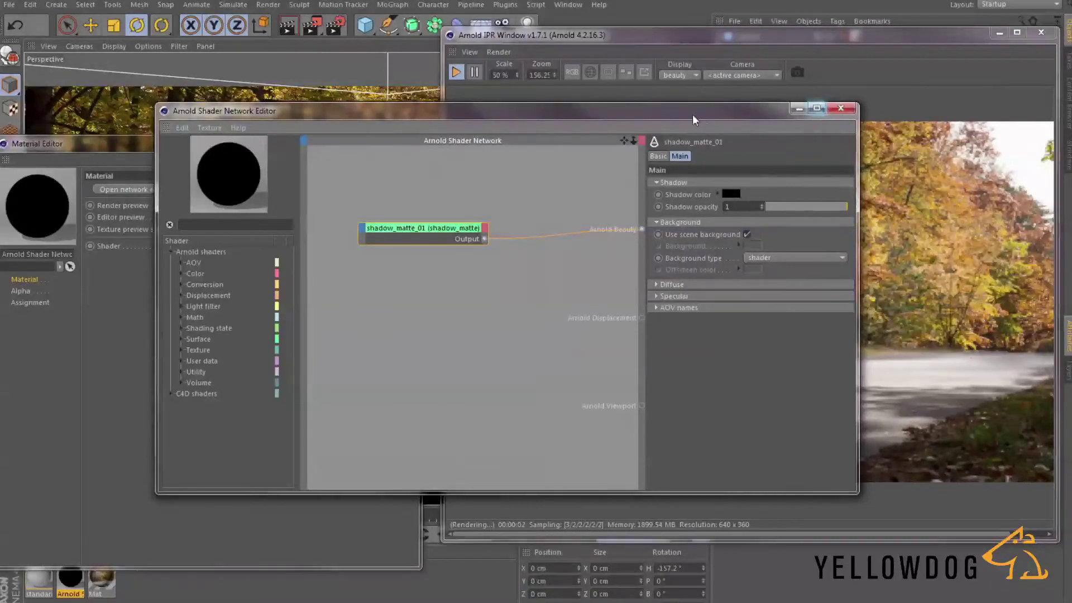
left_click_drag(692, 114, 438, 88)
- Enable Indirect Specular with intensity 1 and roughness 0 on the shadow_matte
left_click(470, 285)
left_click(546, 296)
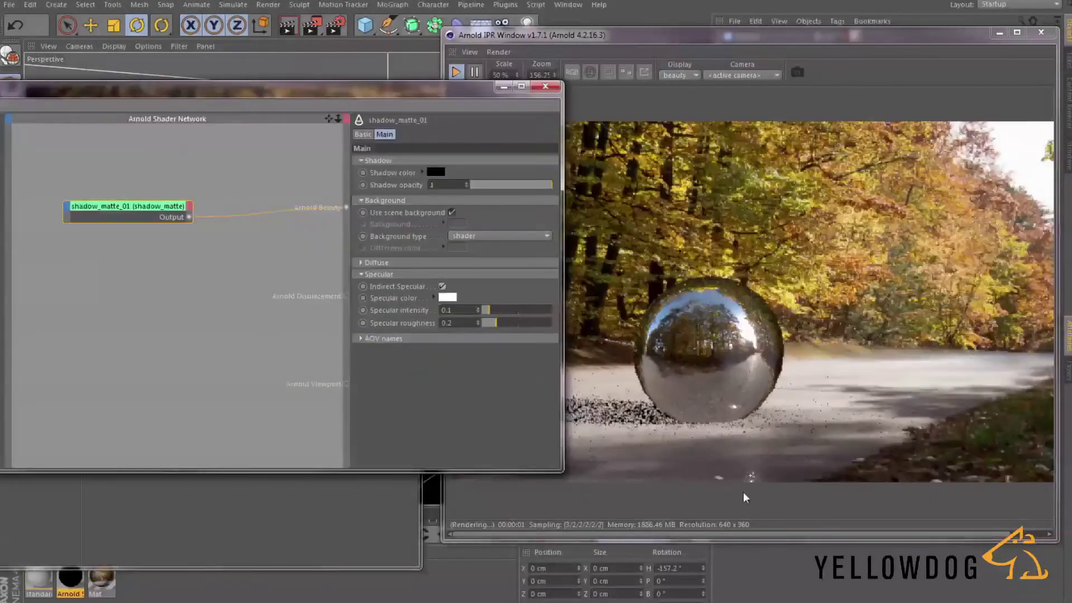
left_click_drag(507, 308, 570, 317)
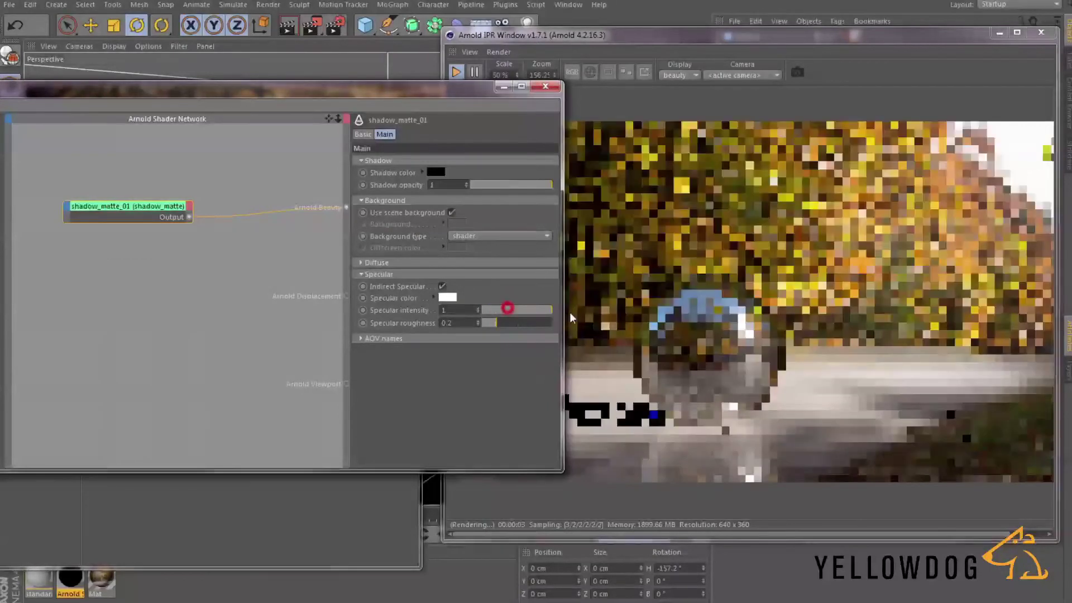
left_click_drag(489, 323, 468, 325)
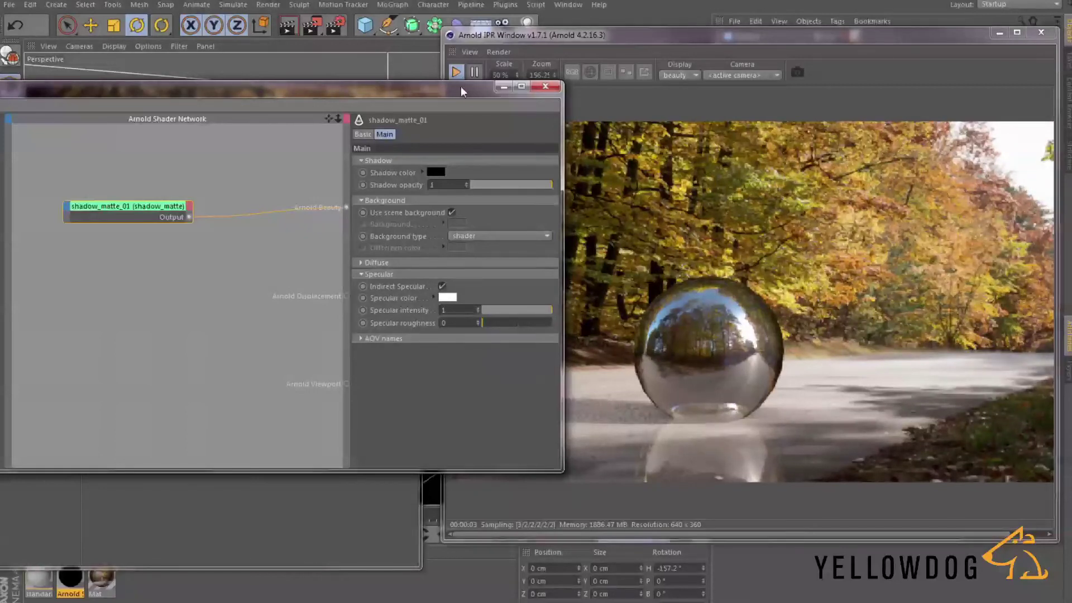
left_click_drag(461, 91, 524, 92)
- Lower the specular intensity again and reopen the Arnold material's settings
left_click_drag(558, 316, 535, 309)
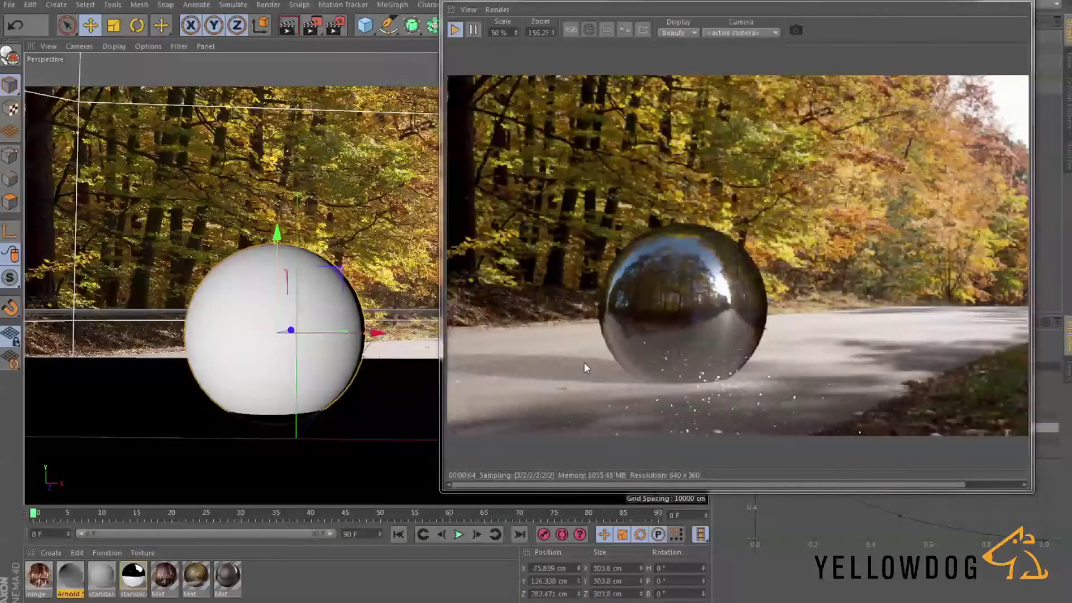
double_click(68, 574)
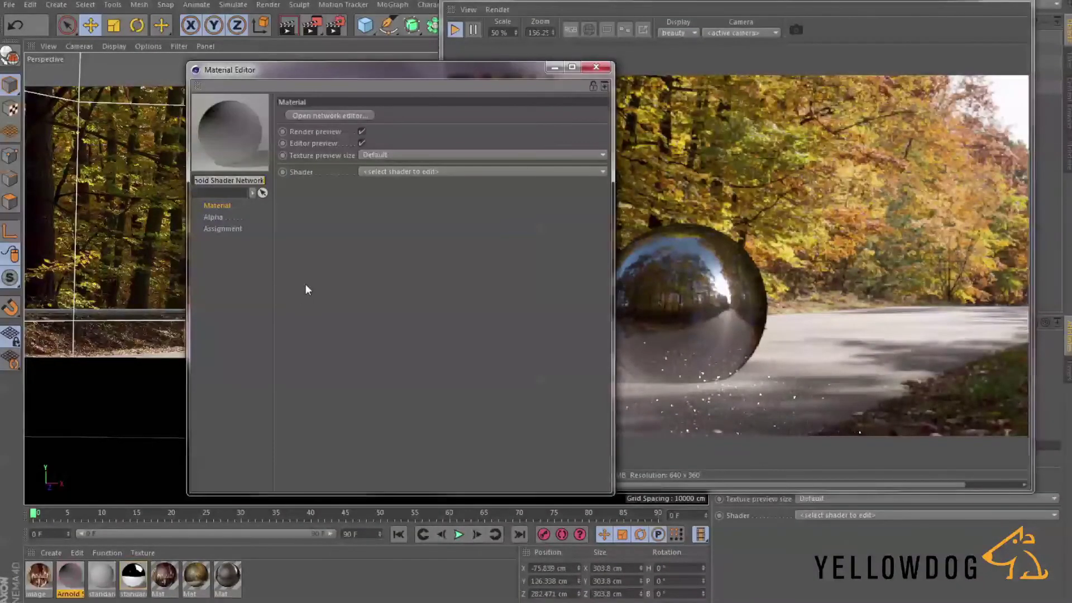
left_click(338, 115)
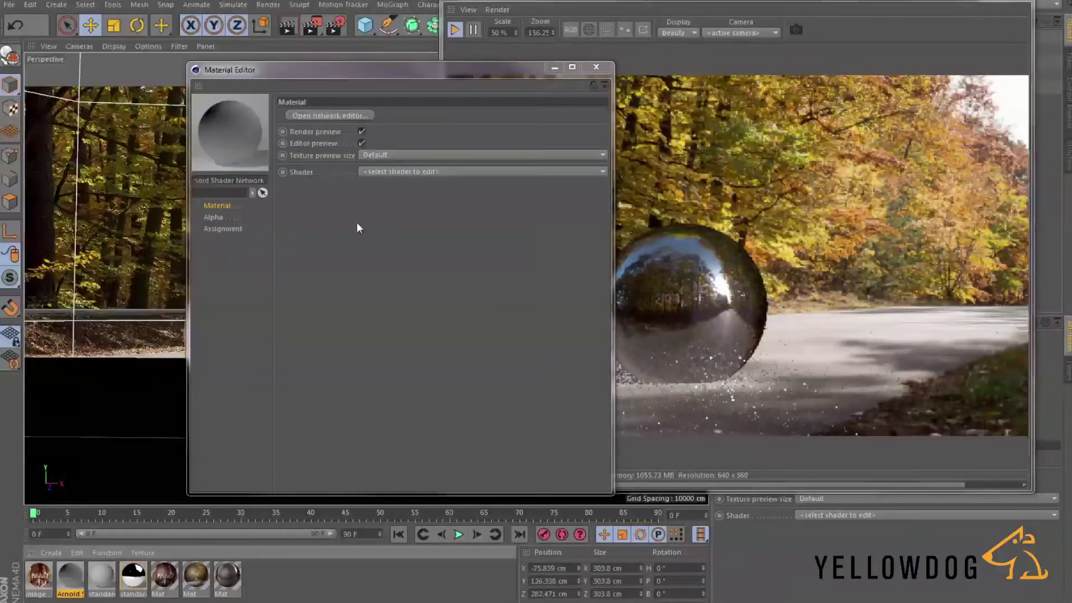
left_click(355, 218)
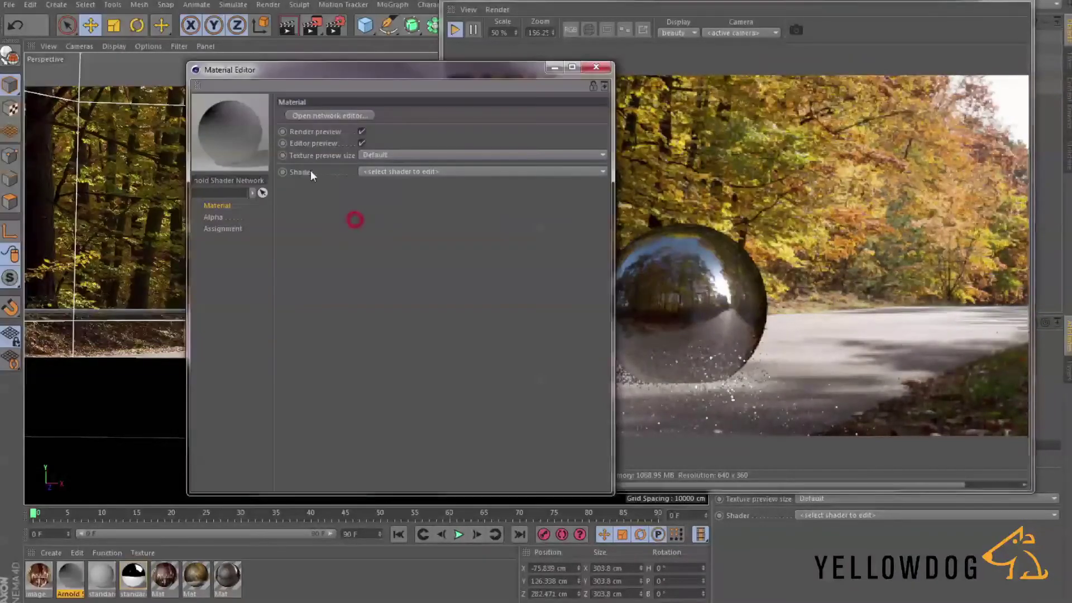
- Choose shadow_matte_01 in the Shader dropdown so its settings appear in the Material Editor
left_click(406, 171)
left_click(396, 198)
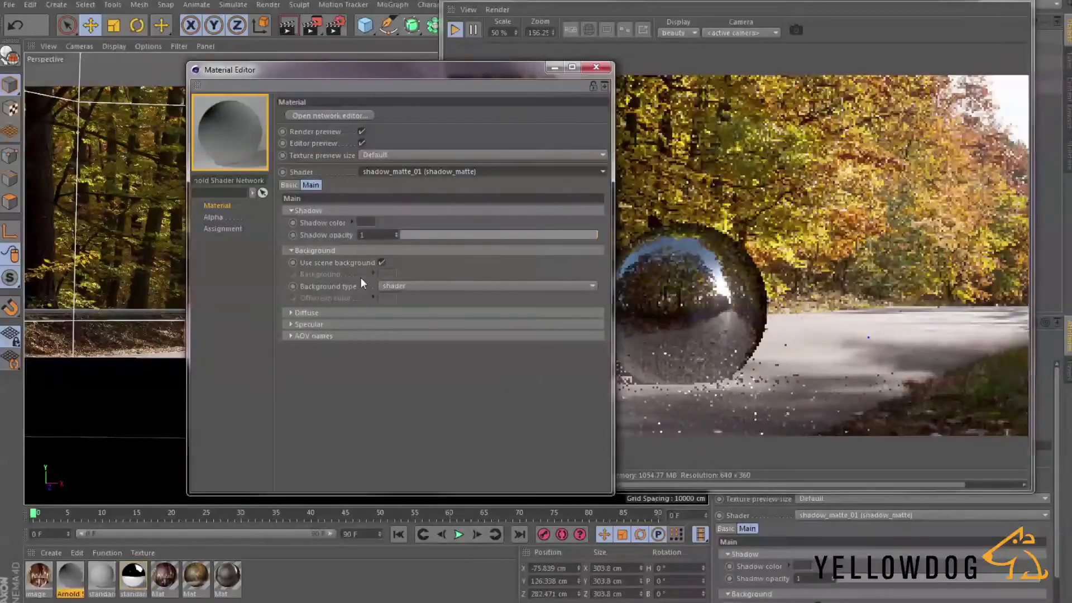
left_click(332, 115)
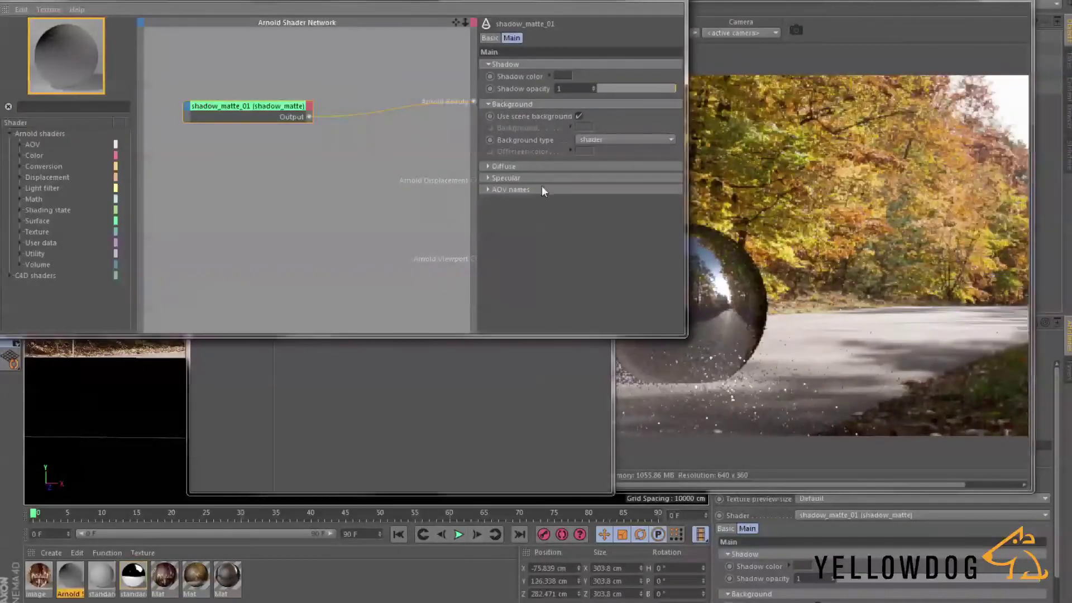
left_click(675, 2)
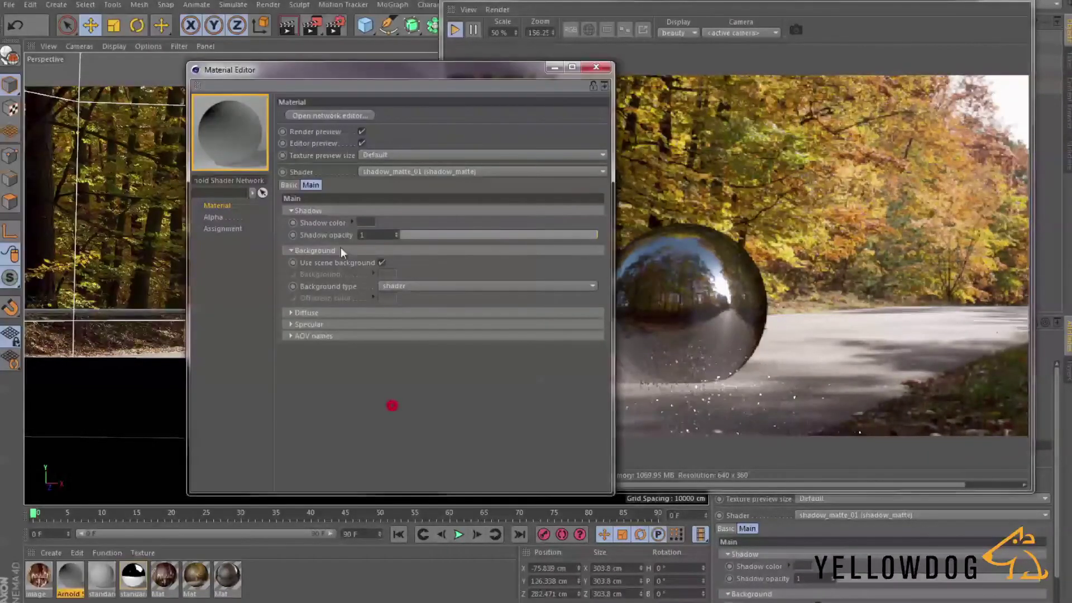
- Set the shadow_matte_01 shadow colour to bright green
left_click_drag(394, 70, 270, 80)
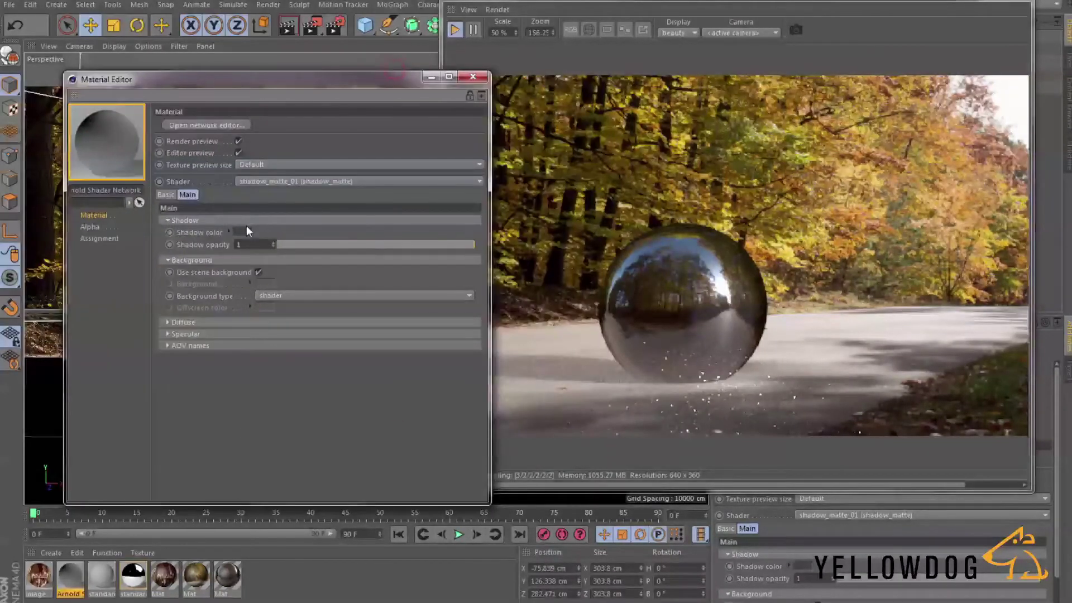
left_click(244, 231)
left_click(239, 226)
left_click_drag(328, 239, 366, 252)
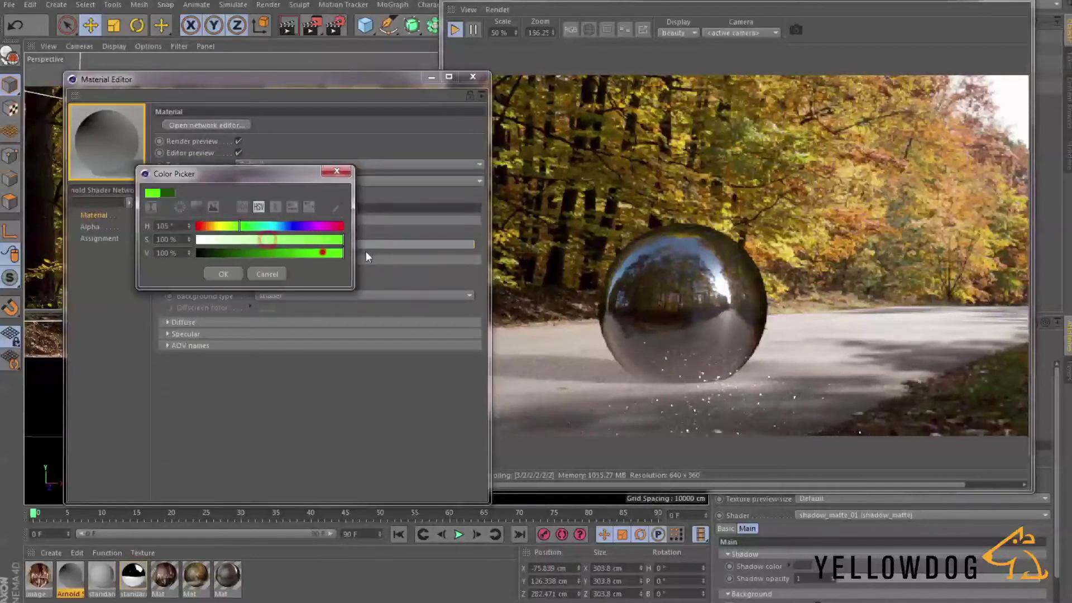
left_click(222, 273)
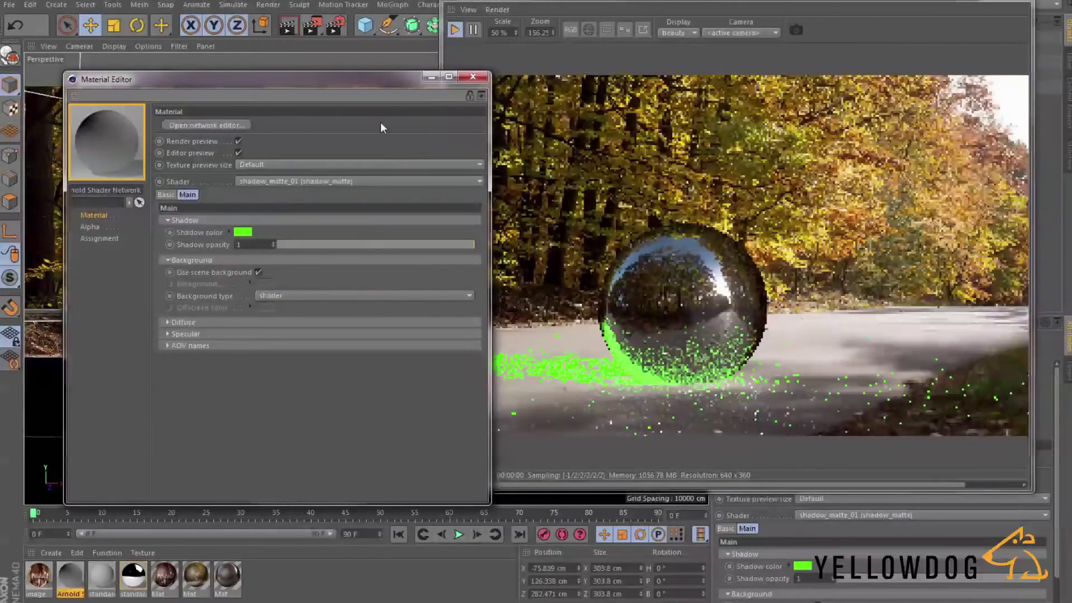
- Replace the shadow colour with a dark grey-brown sampled from the render (H 22.5°, S 12.7%, V 24.7%)
left_click_drag(372, 80, 311, 68)
left_click(186, 224)
left_click(277, 204)
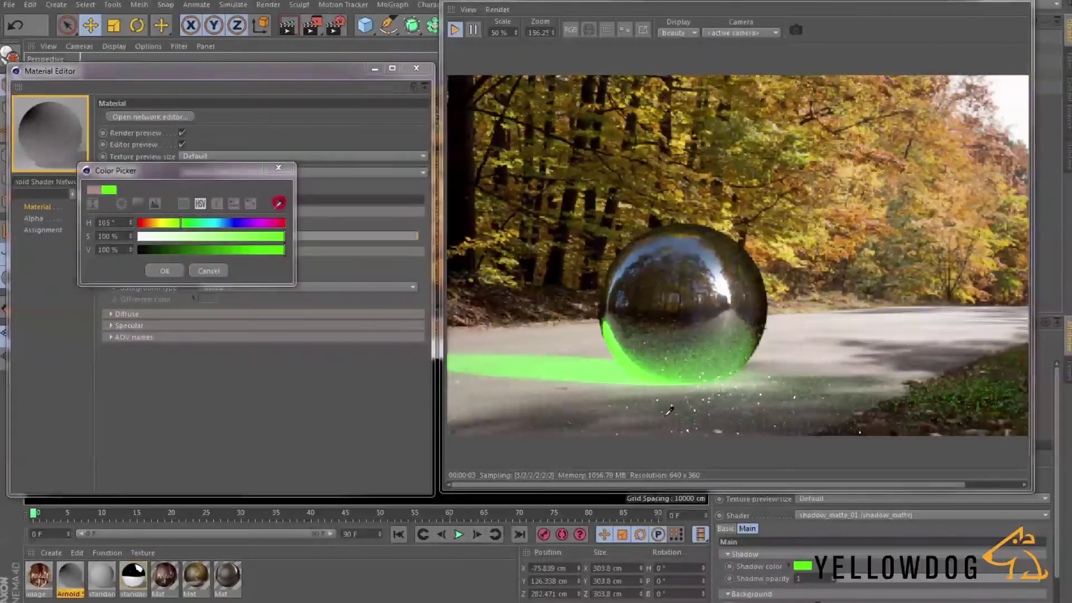
left_click(947, 363)
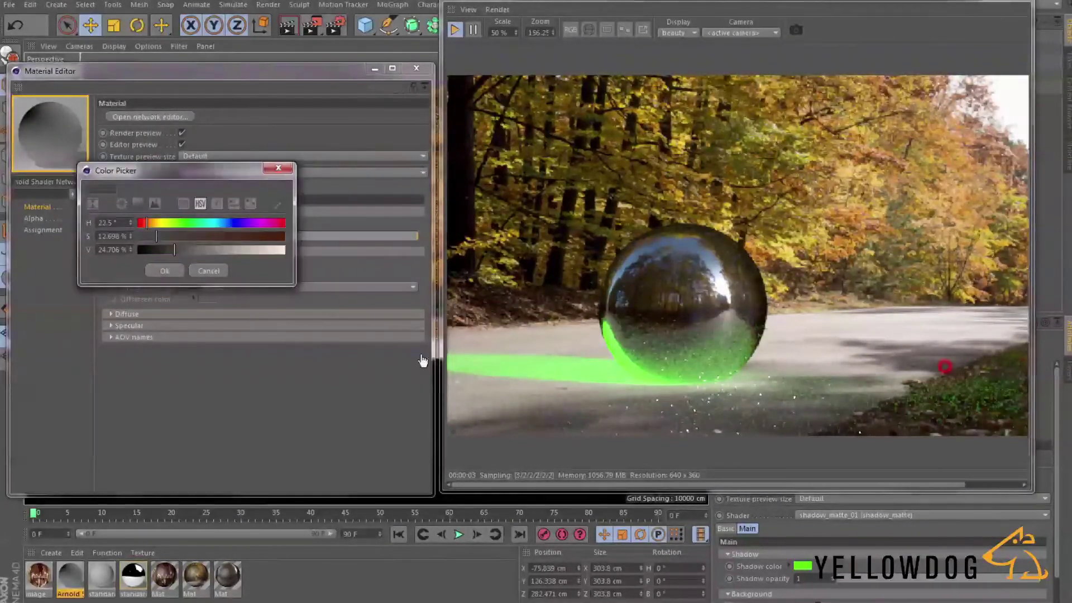
left_click(171, 270)
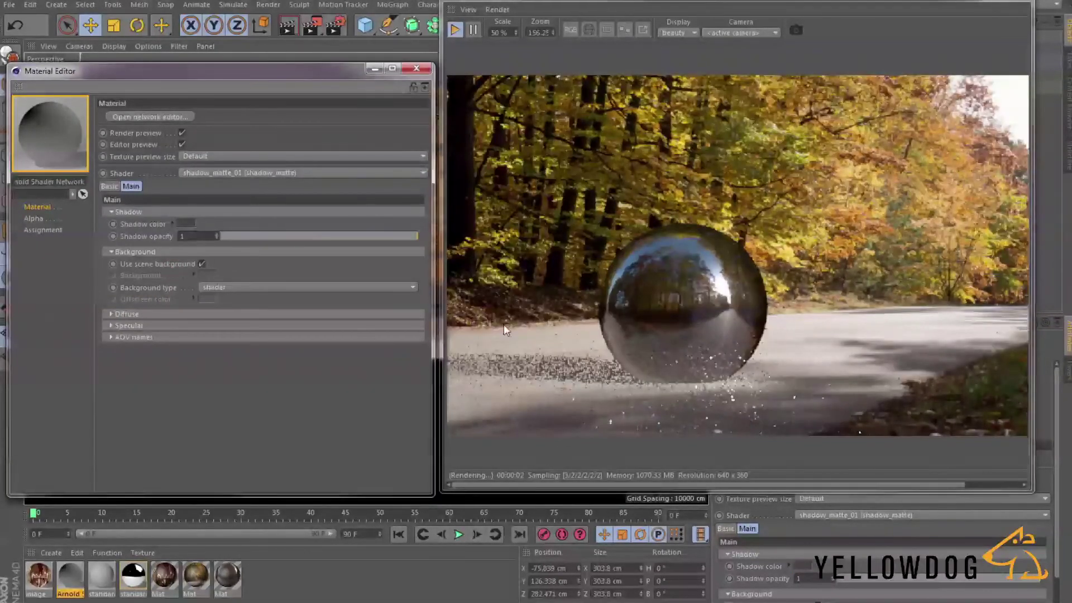
left_click_drag(336, 72, 347, 74)
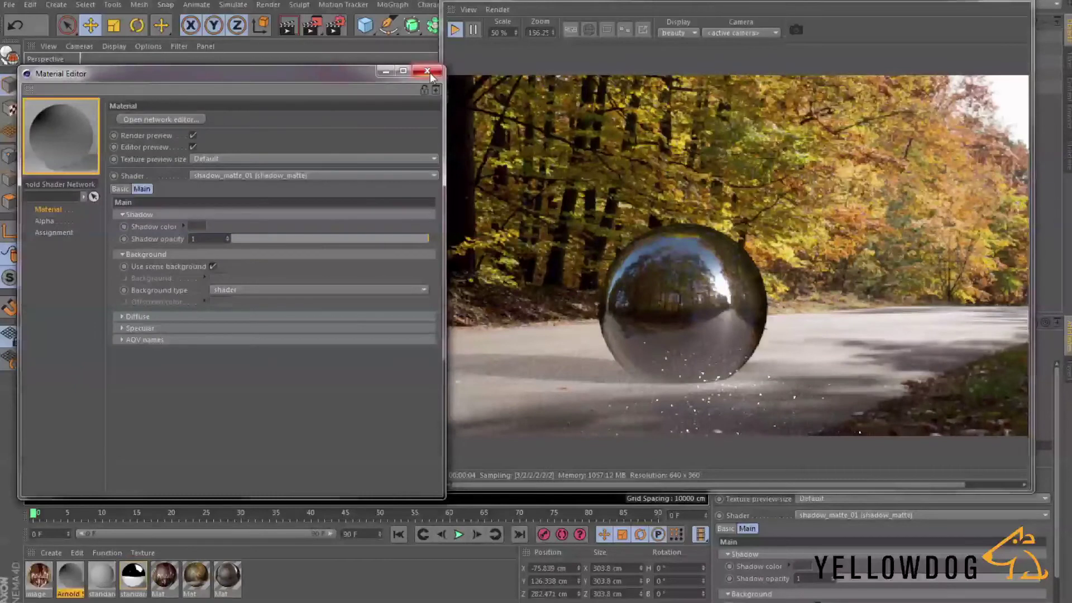
- Turn on image saving with Alpha Channel, writing a TIFF to ASSETS\Comp
left_click(427, 71)
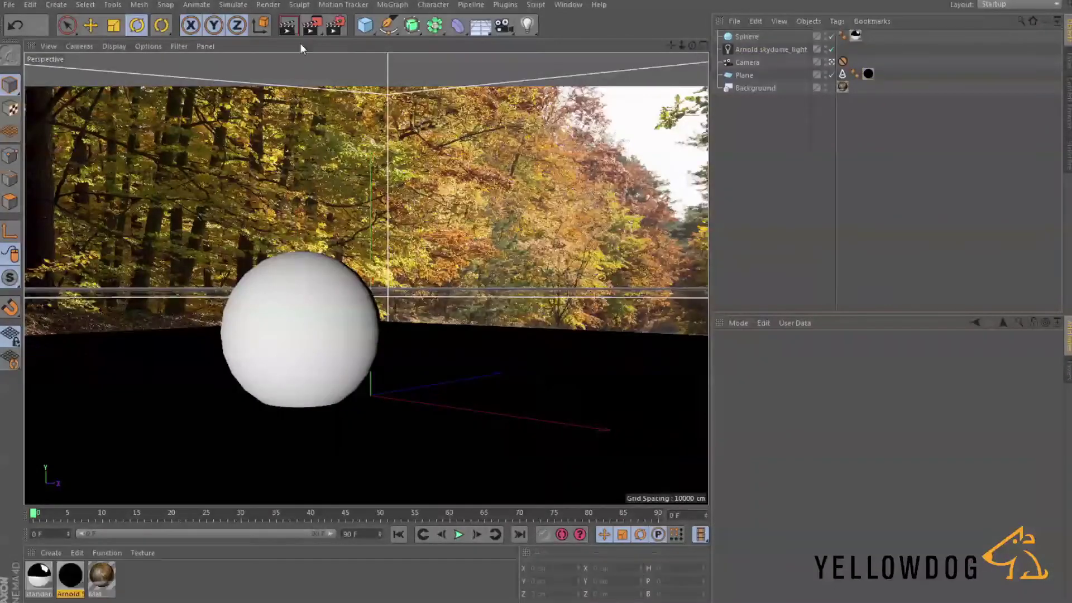
left_click(335, 25)
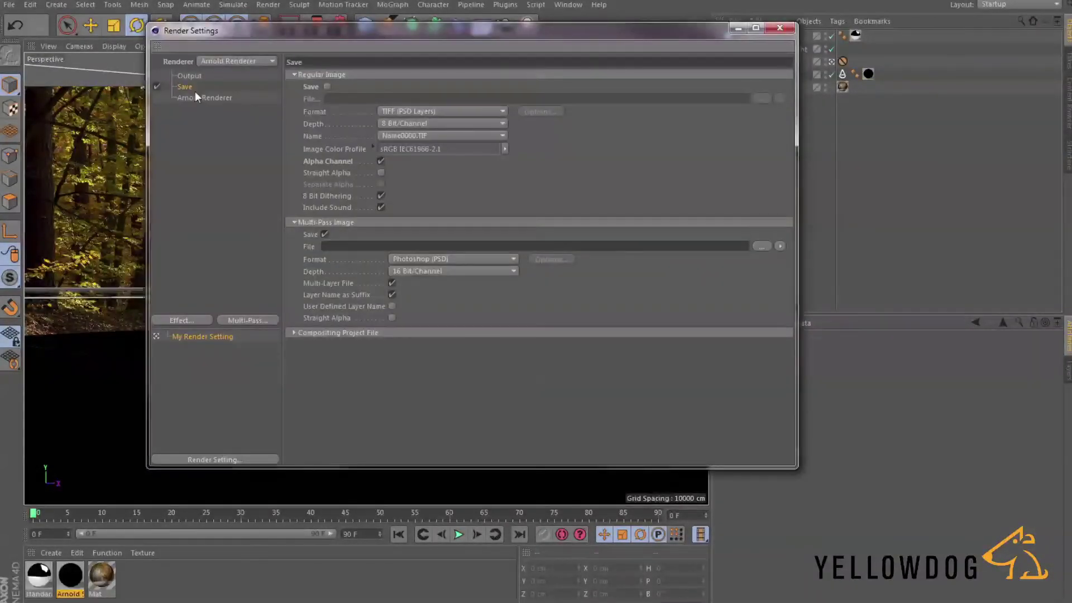
left_click(380, 161)
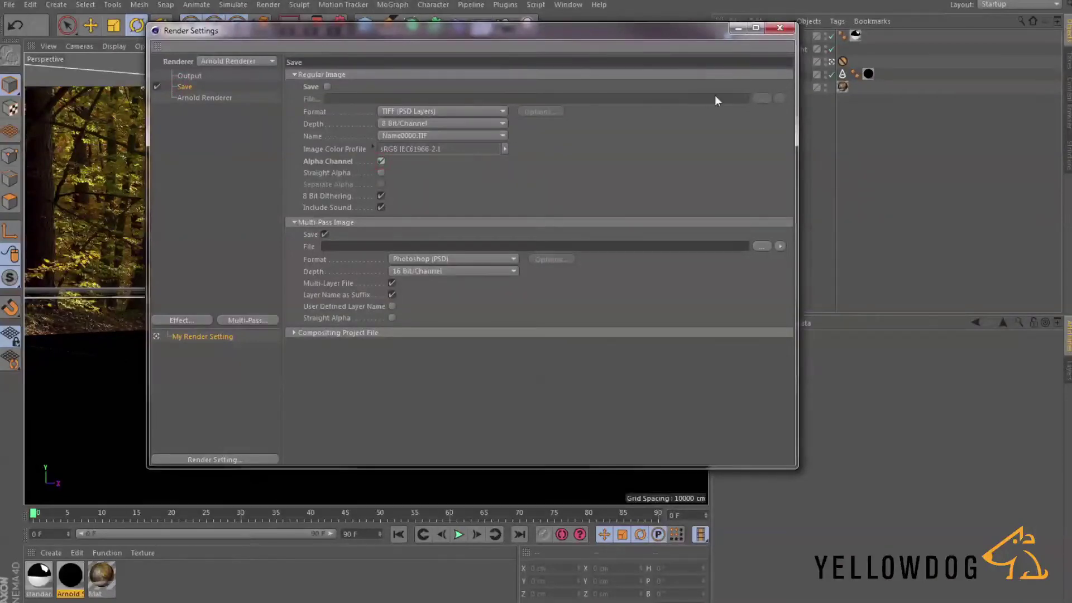
left_click(326, 86)
left_click(760, 97)
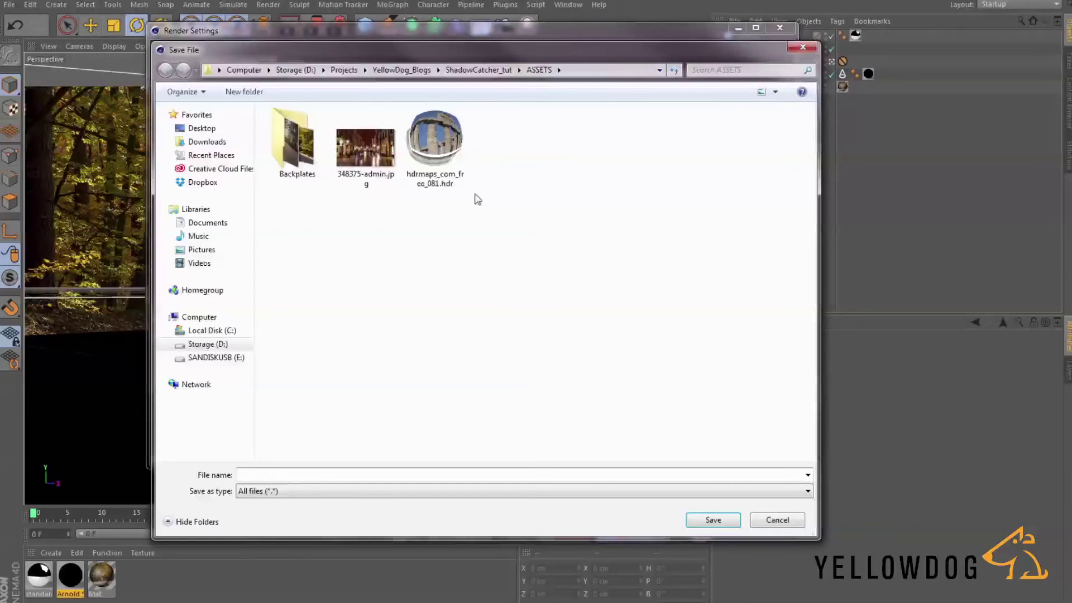
key("Return")
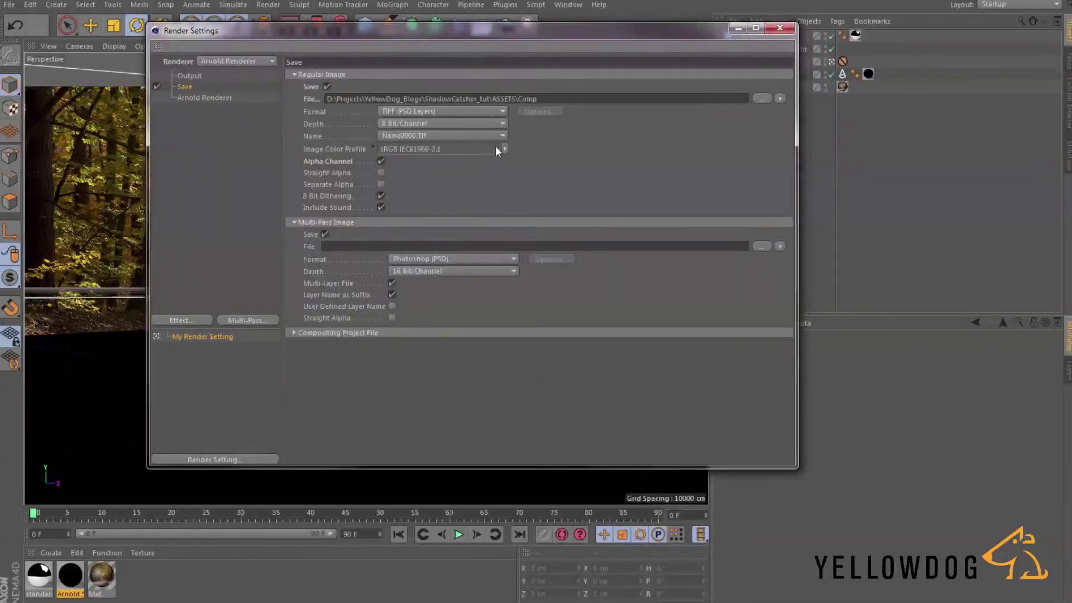
- Hide the Background backplate in the viewport and render to the Picture Viewer
left_click(779, 27)
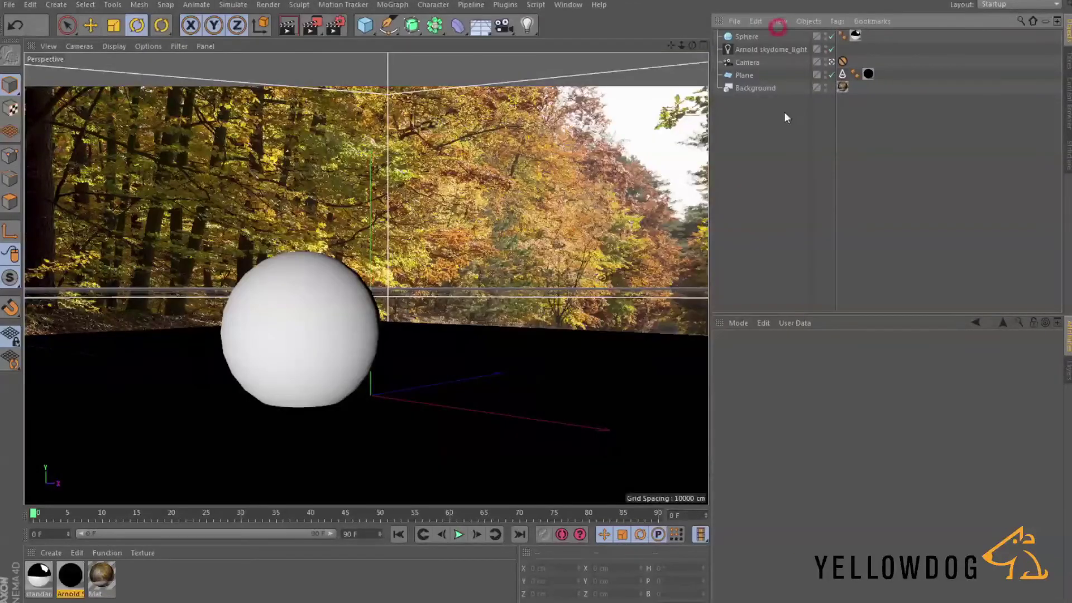
left_click(825, 84)
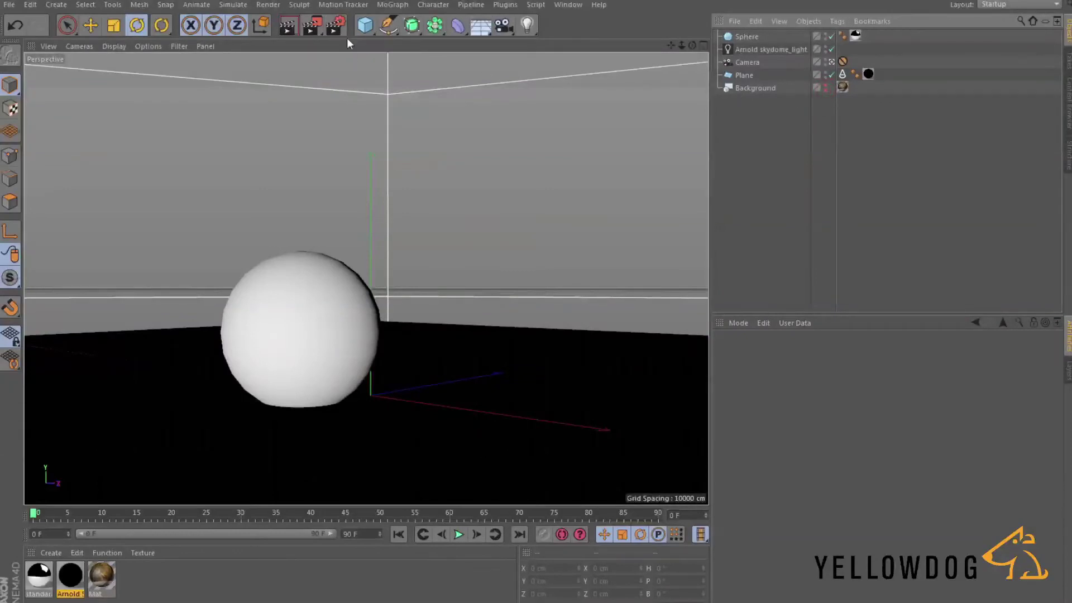
left_click(313, 28)
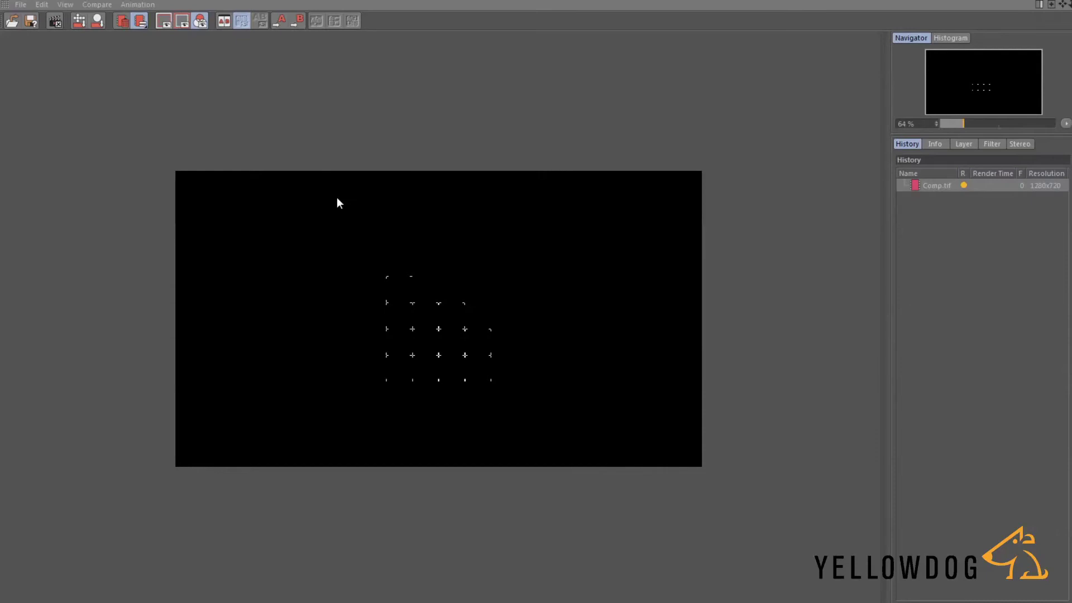
- Compare the render's alpha pass with the beauty image in the Picture Viewer
scroll(395, 318, "up", 3)
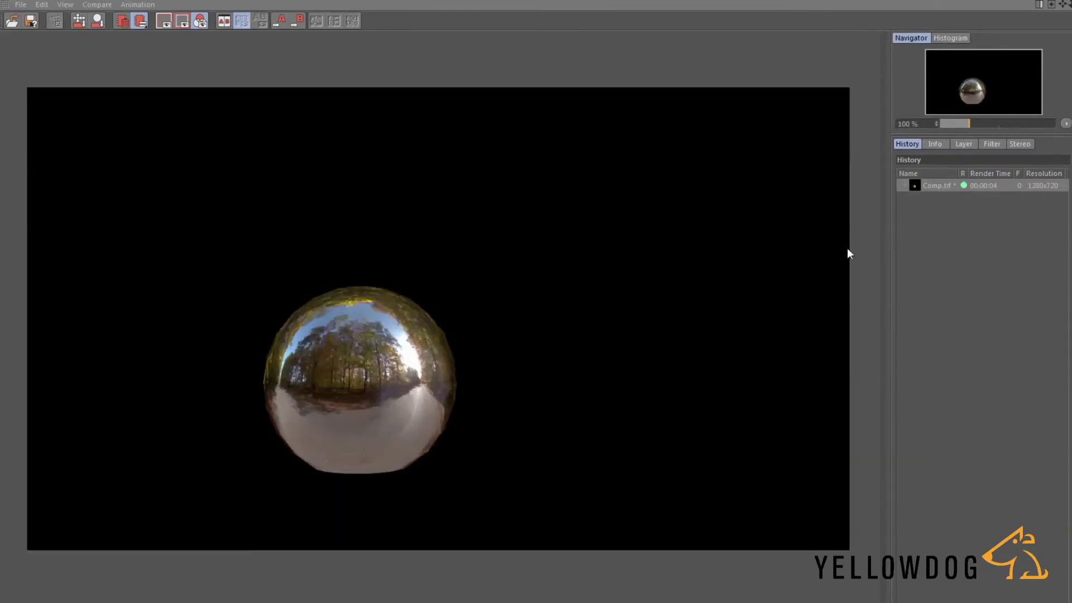
left_click(969, 145)
left_click(946, 169)
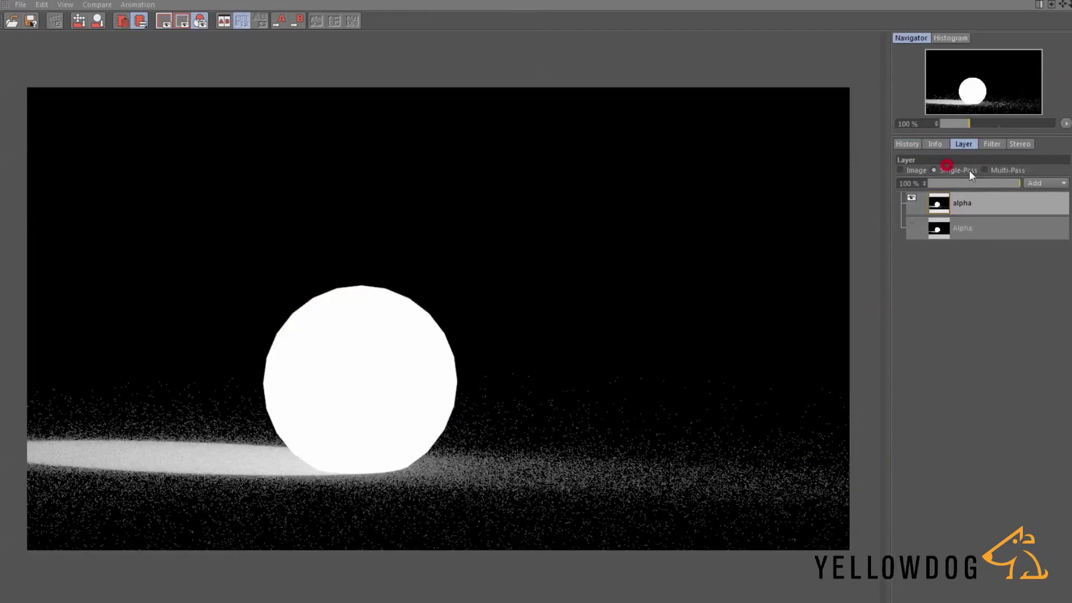
left_click(916, 169)
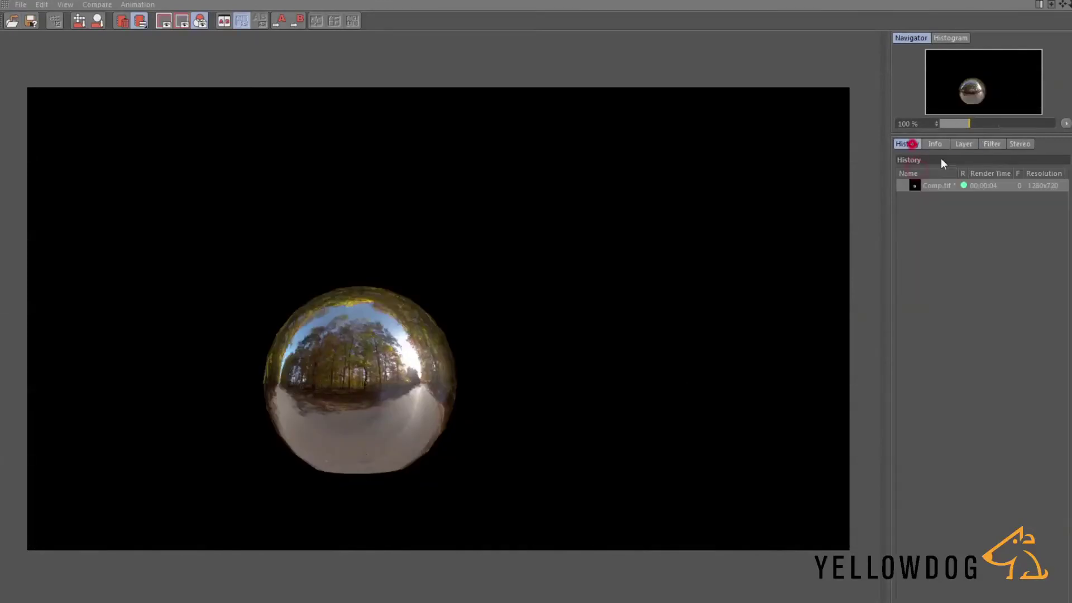
left_click(959, 144)
left_click(946, 169)
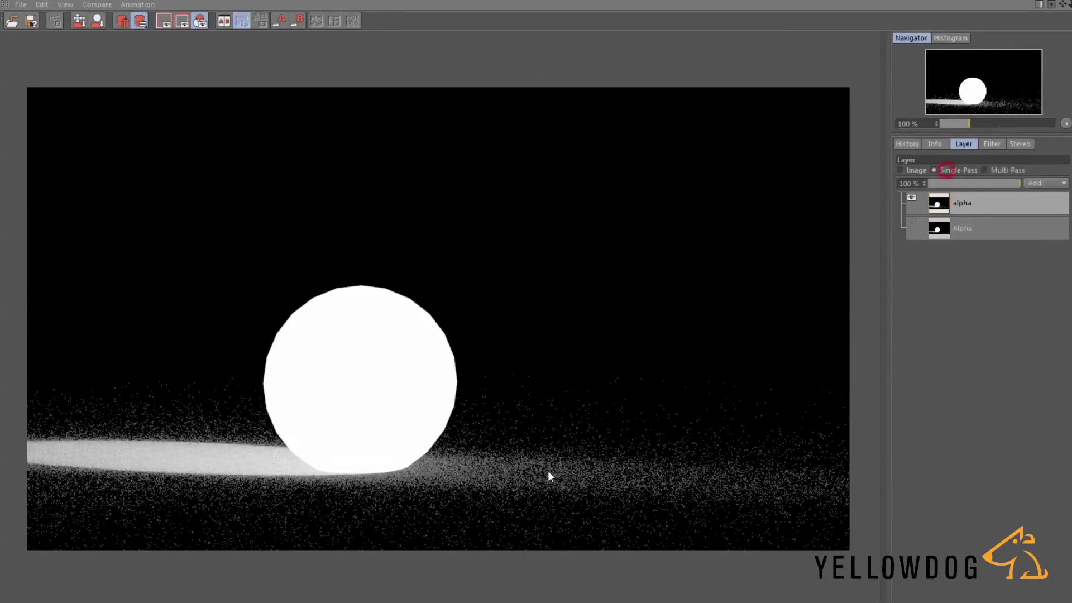
scroll(548, 473, "up", 1)
scroll(609, 410, "down", 2)
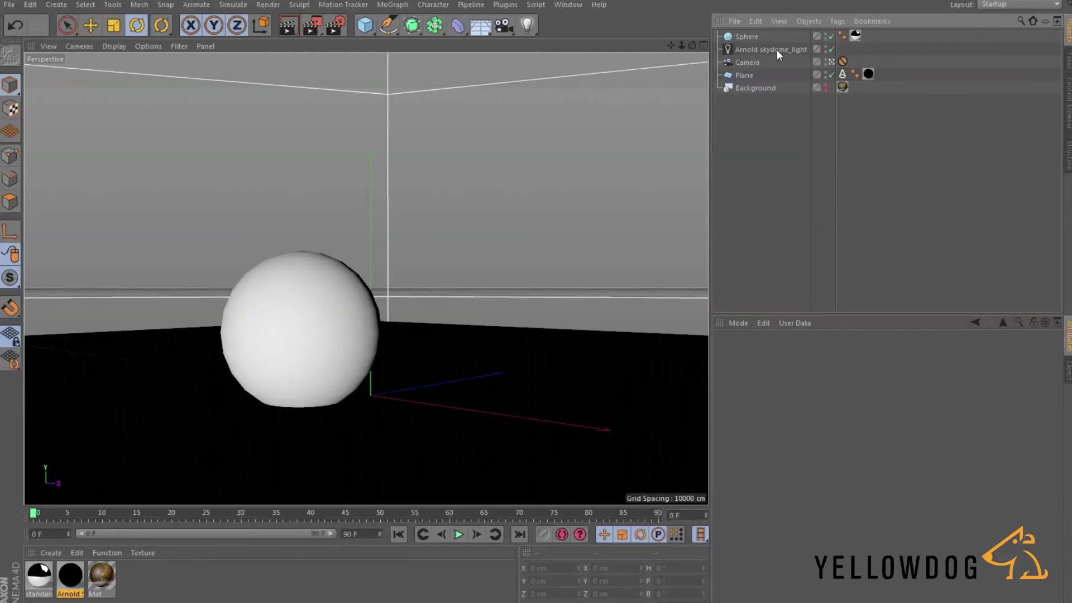
- Set the skydome_light samples to 3 and re-render, overwriting Comp.tif
left_click(775, 49)
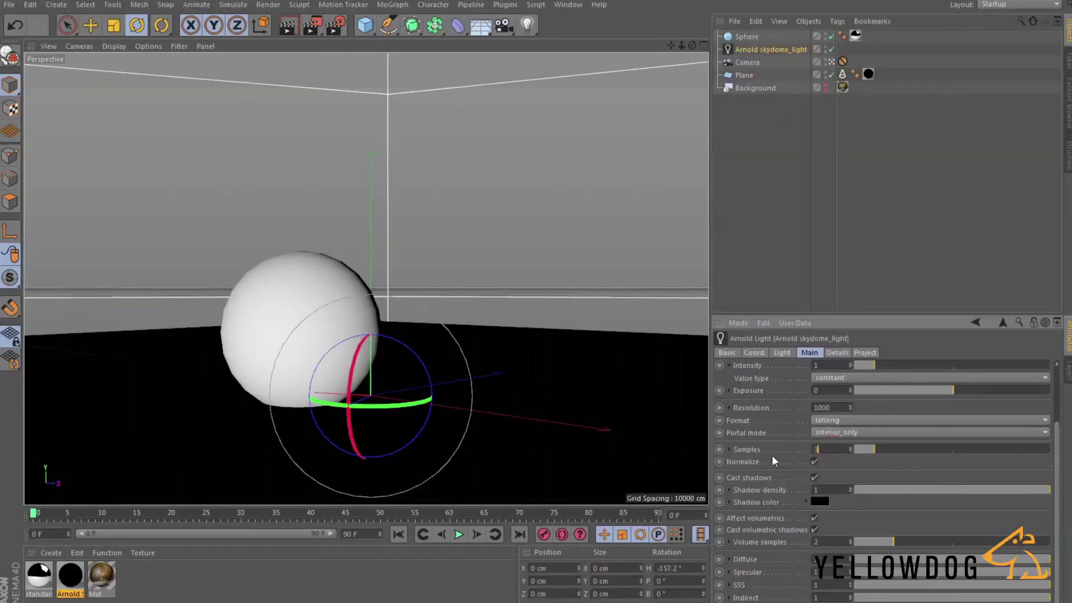
type("3")
key("Return")
left_click(311, 25)
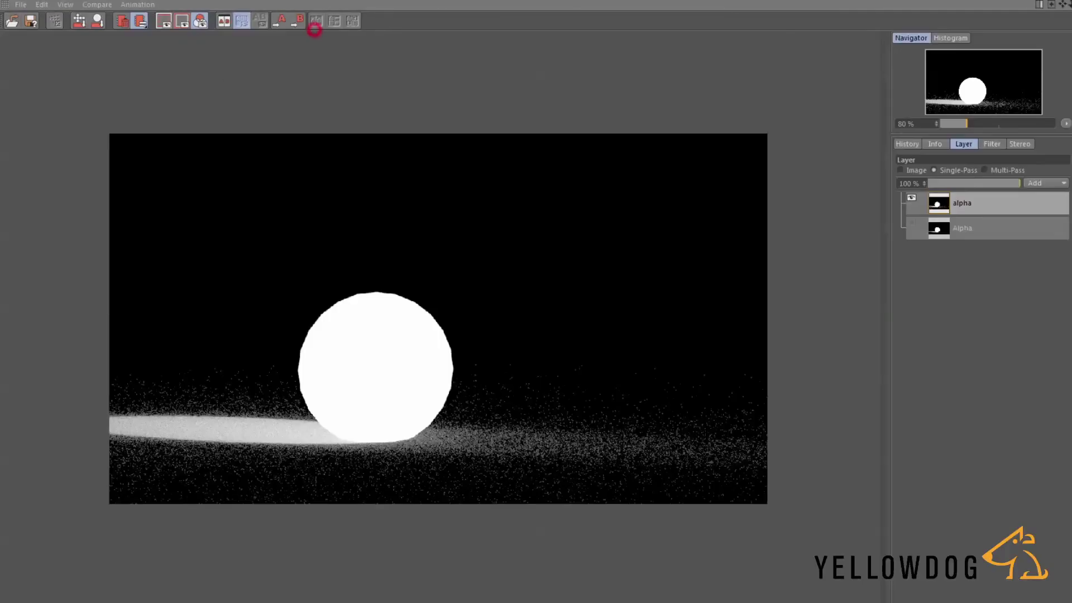
left_click(537, 360)
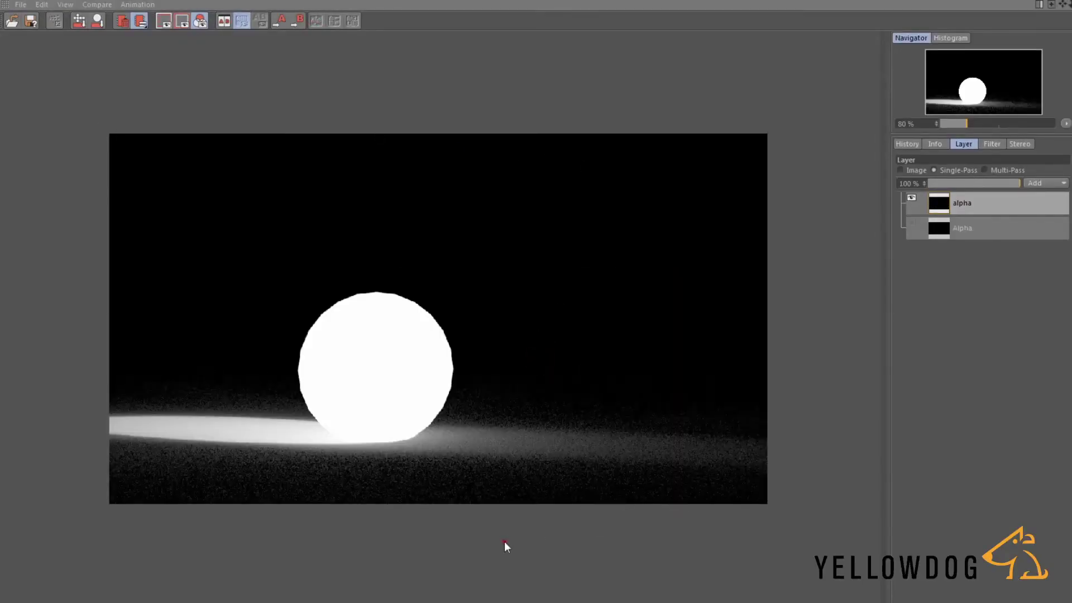
- Compare the new and old renders in the Picture Viewer history and layers
scroll(304, 480, "up", 2)
scroll(359, 508, "down", 2)
left_click(911, 143)
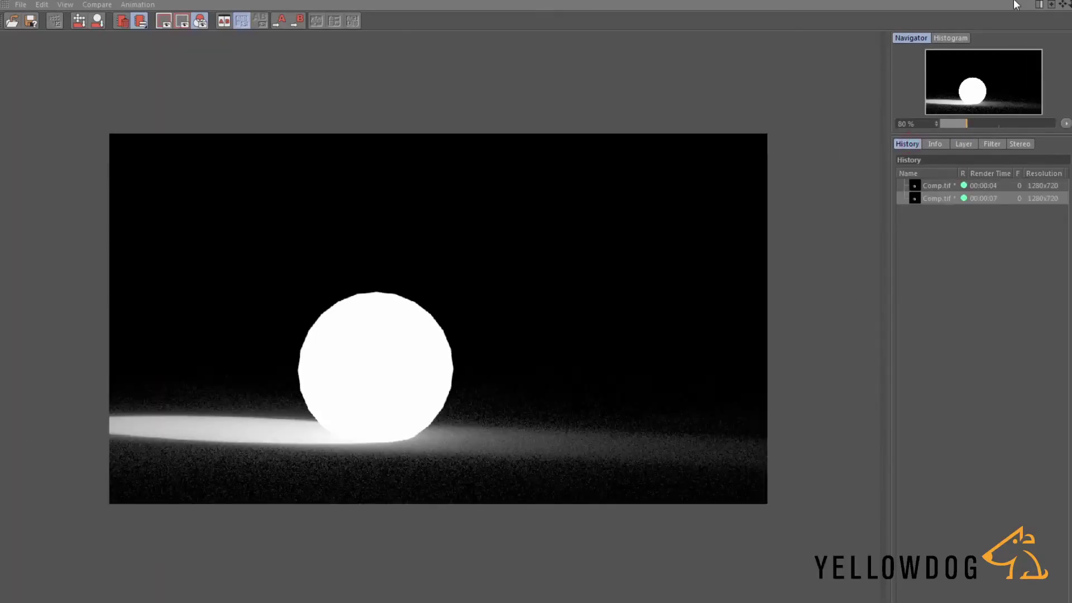
left_click(963, 144)
left_click(900, 169)
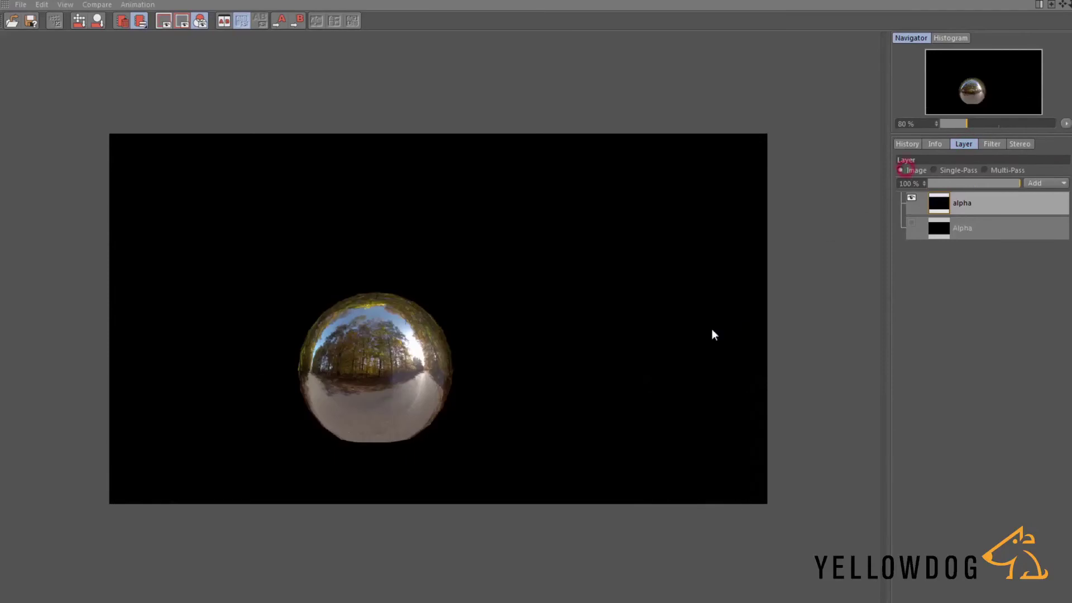
left_click(908, 144)
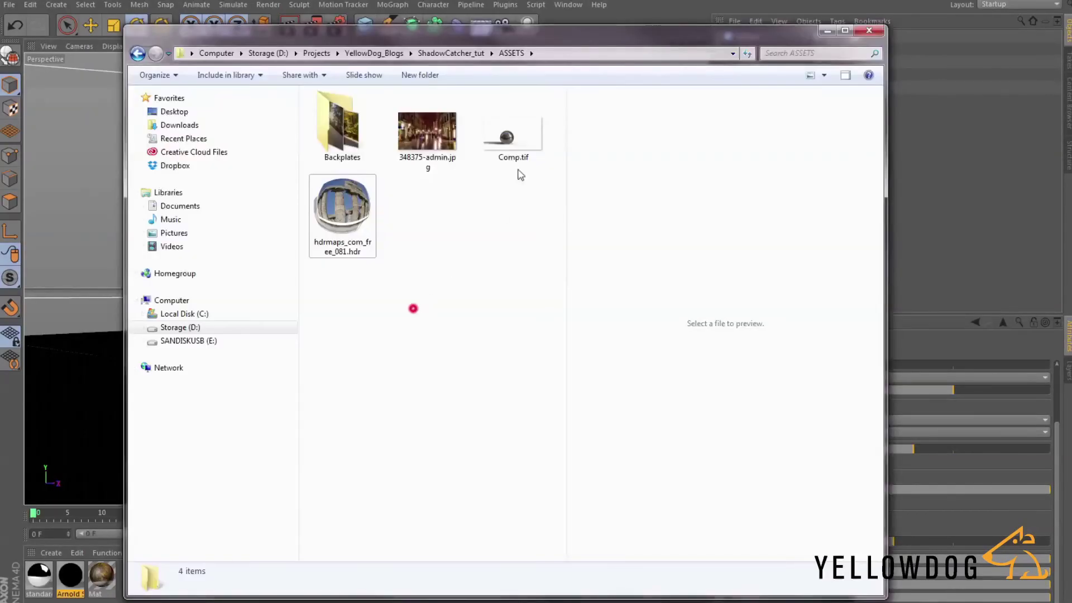
- Open Comp.tif in Photoshop and check its Alpha channel
right_click(514, 134)
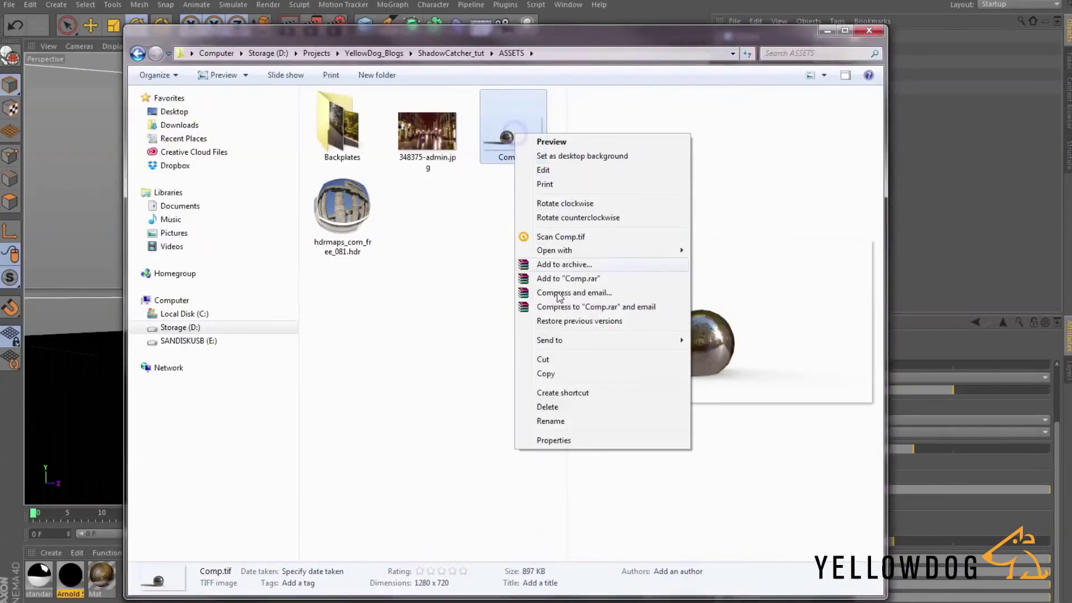
mouse_move(575, 251)
left_click(726, 263)
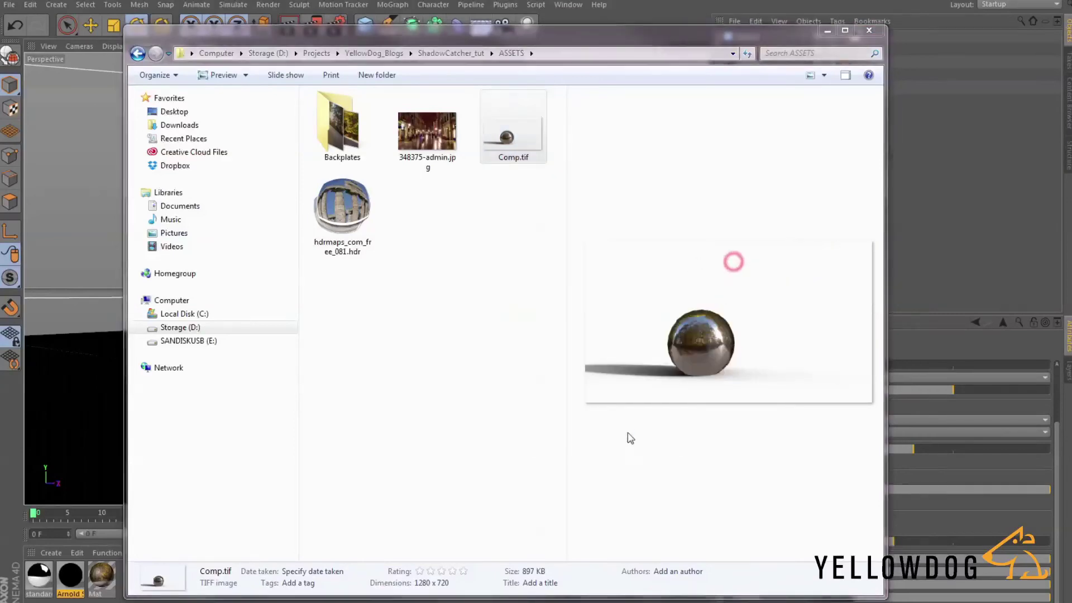
left_click(967, 377)
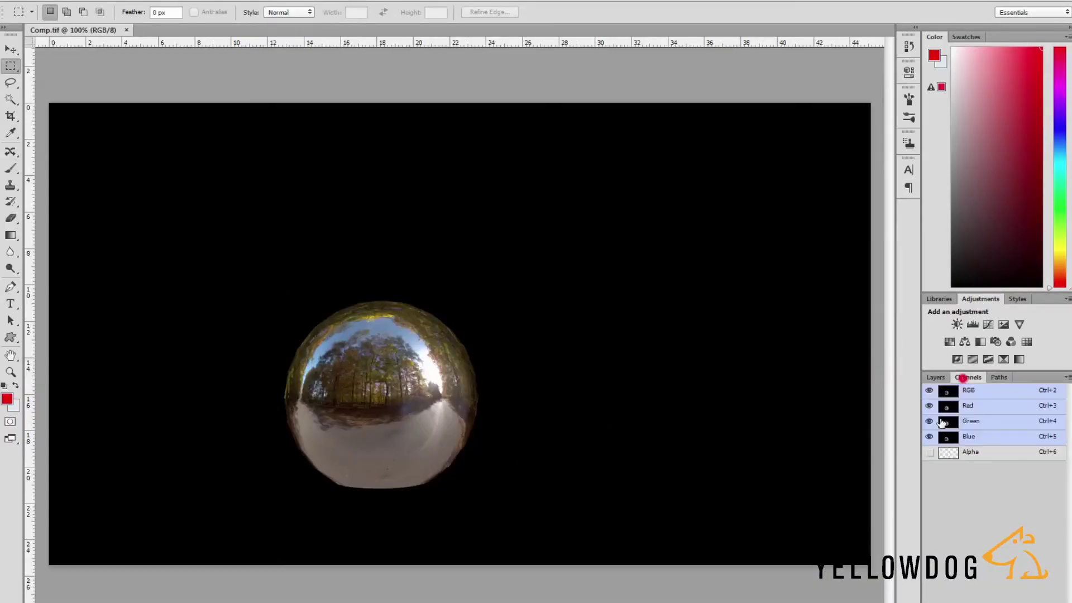
left_click(928, 451)
left_click(936, 378)
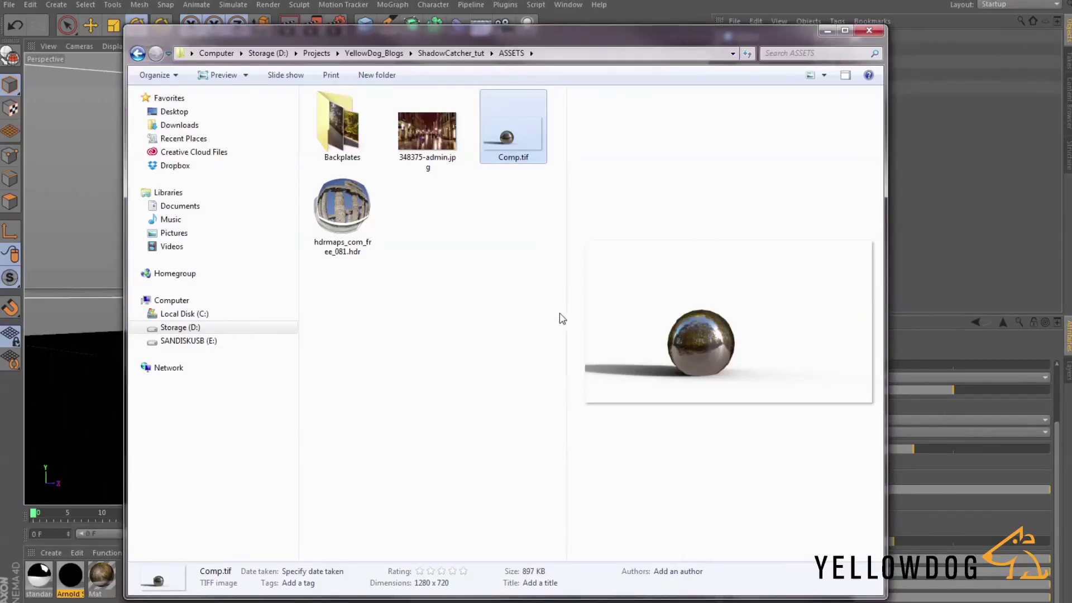
- Widen the Comp.tif preview pane, then minimize the ASSETS folder window
left_click_drag(567, 322, 430, 318)
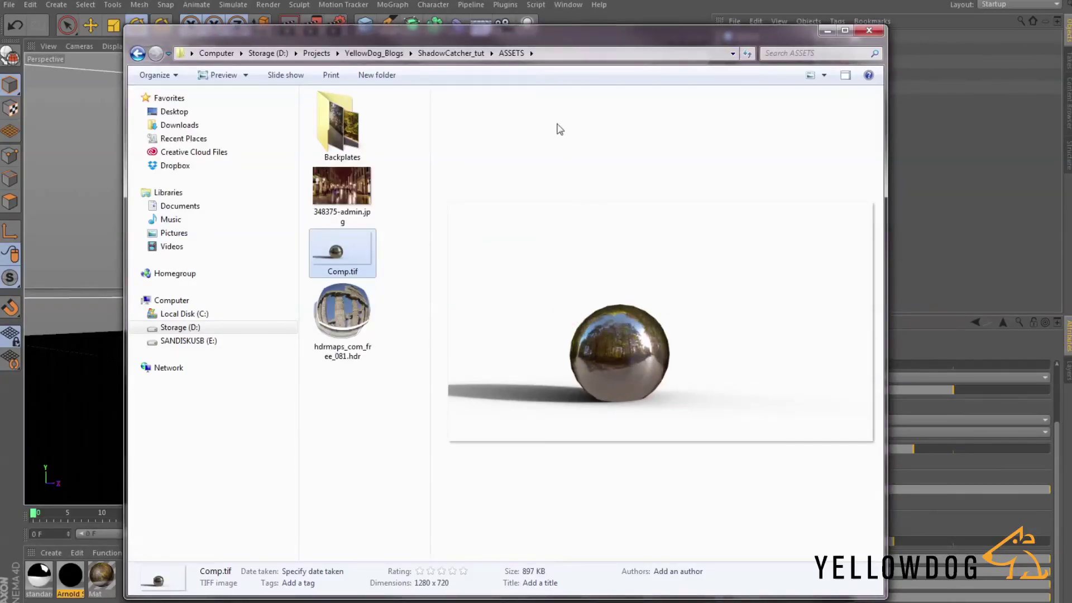
left_click_drag(540, 36, 532, 23)
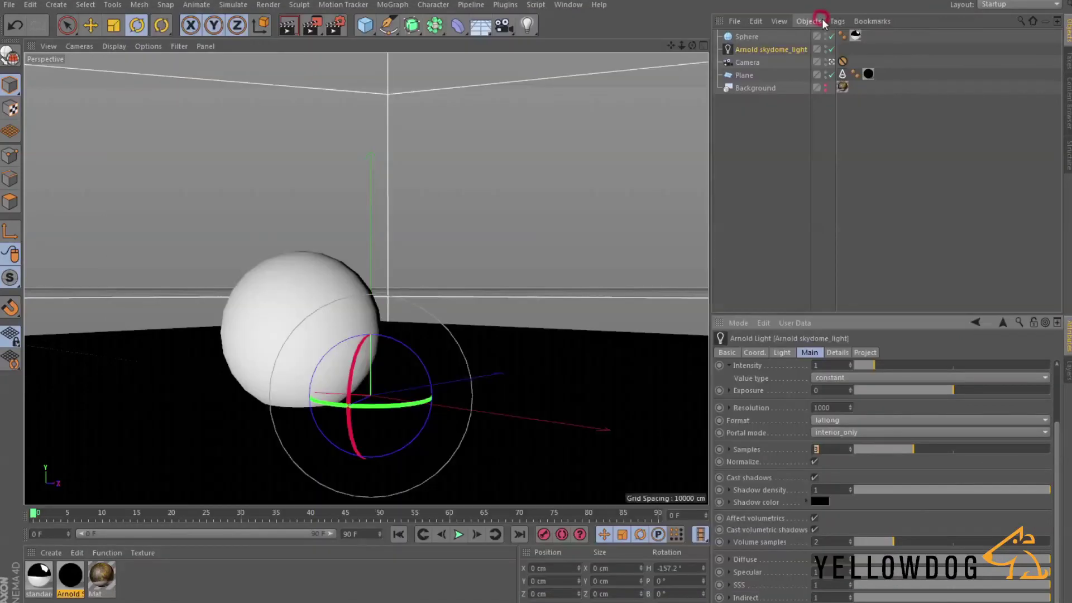
left_click(819, 16)
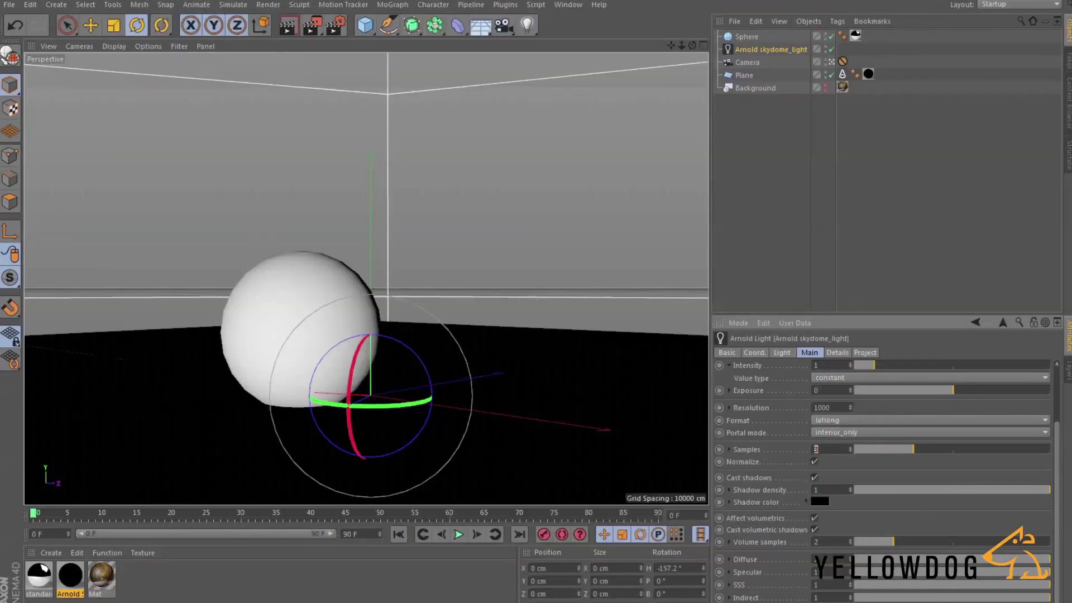